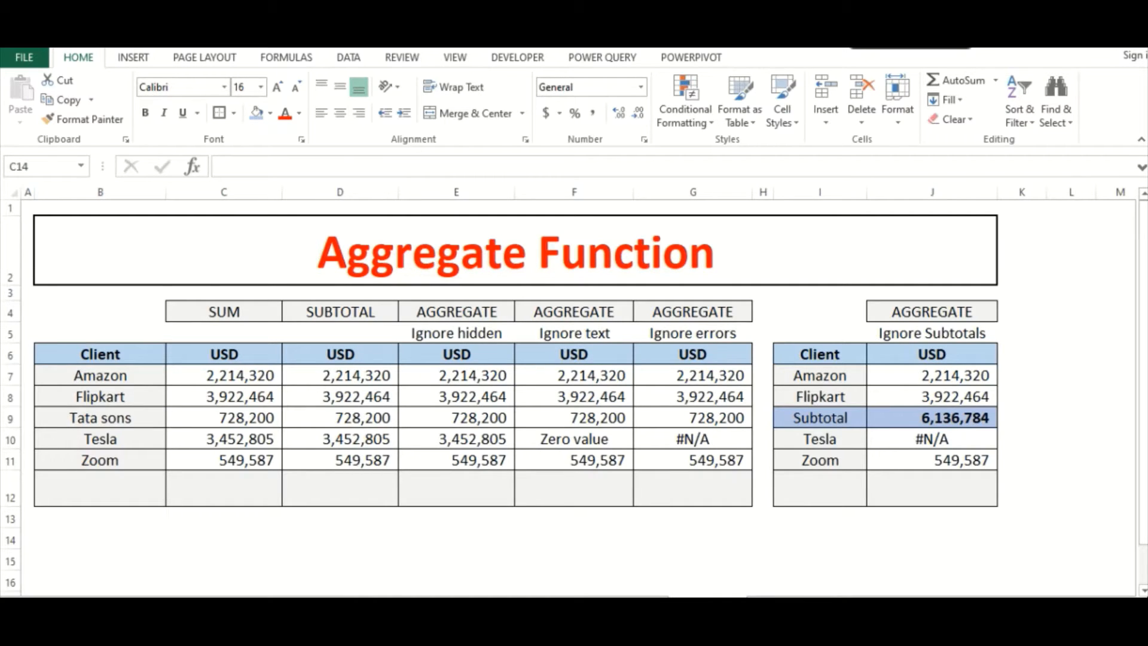
- Total the SUM column in C12 with the formula =SUM(C7:C11)
{"action": "left_click", "coordinate": [254, 517]}
{"action": "left_click", "coordinate": [227, 492]}
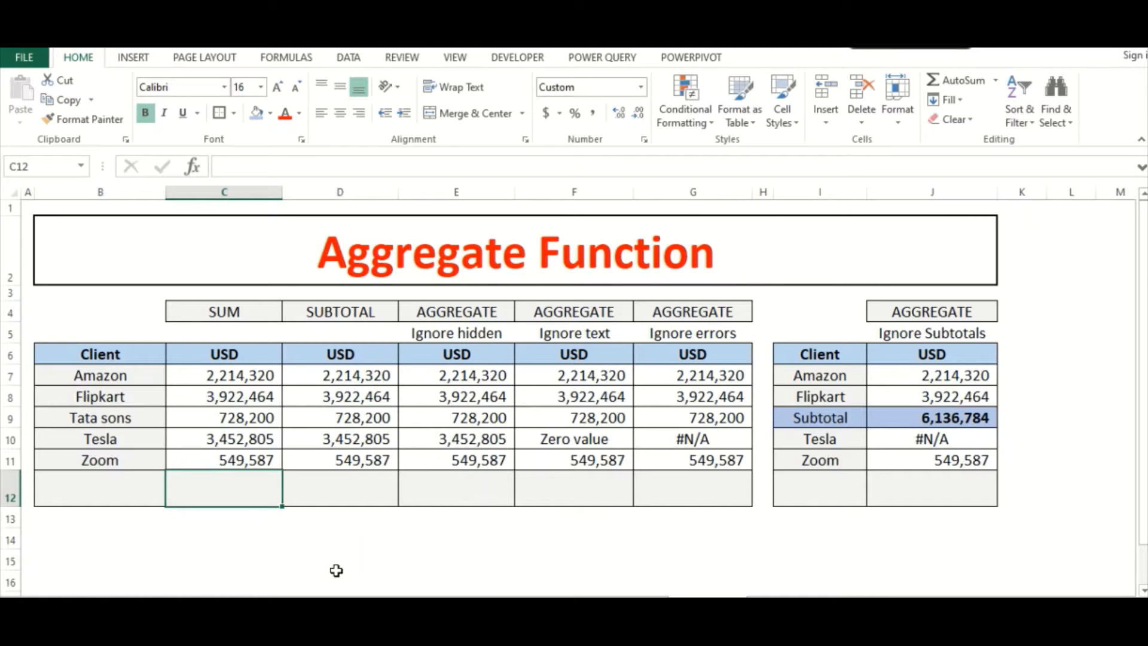
{"action": "key", "text": "alt+equal"}
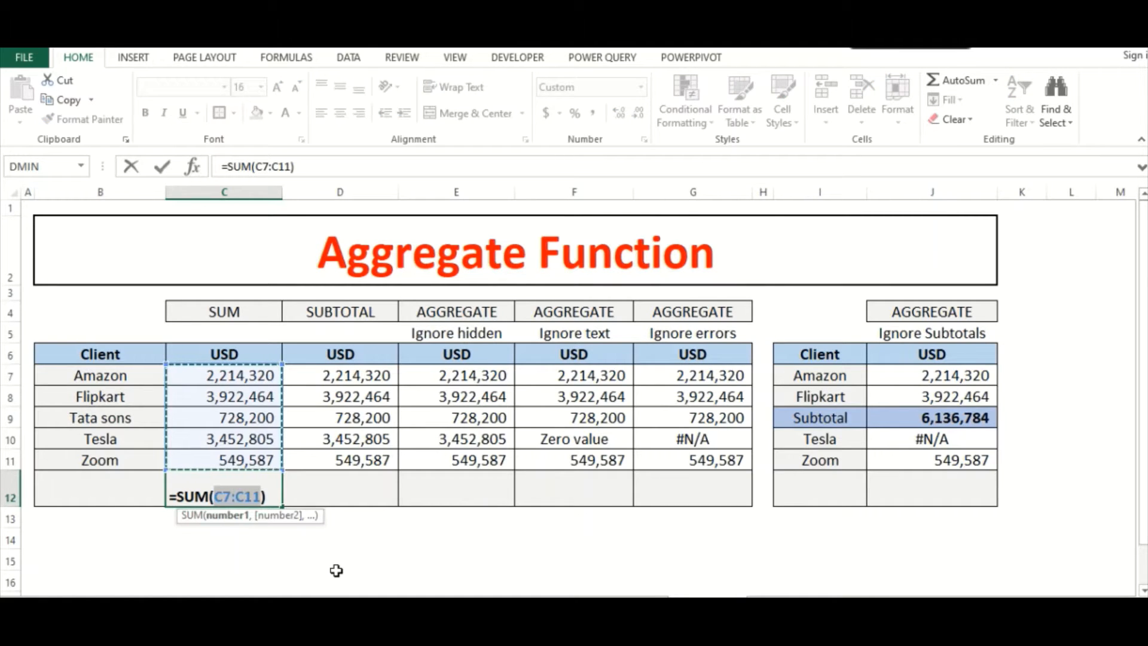
{"action": "key", "text": "Return"}
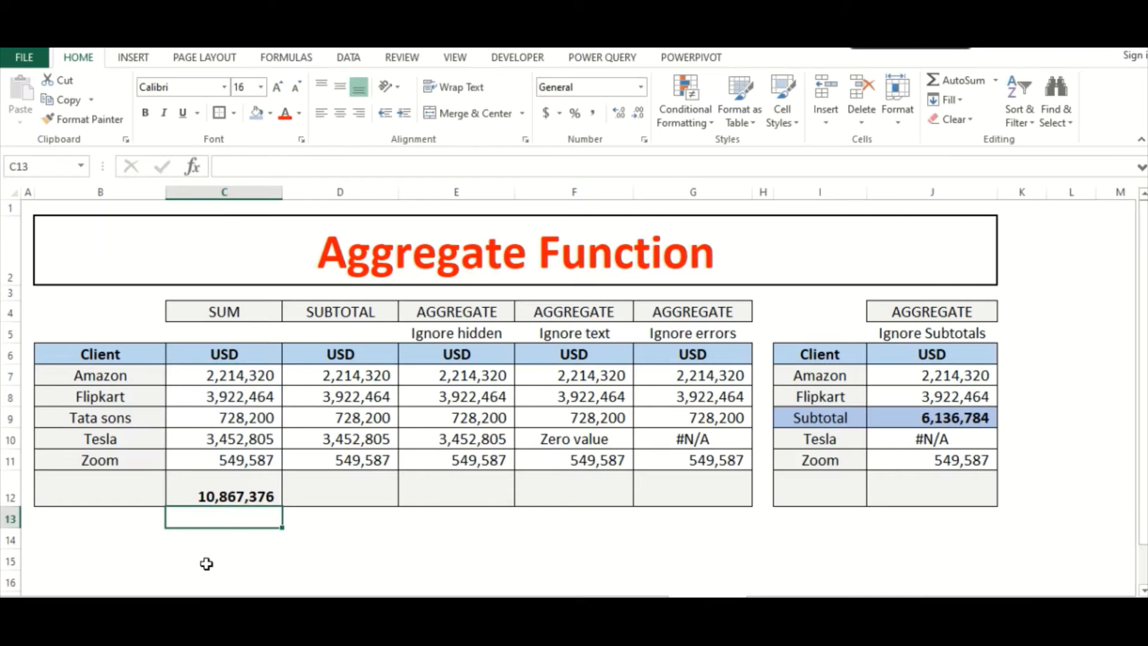
{"action": "left_click", "coordinate": [228, 501]}
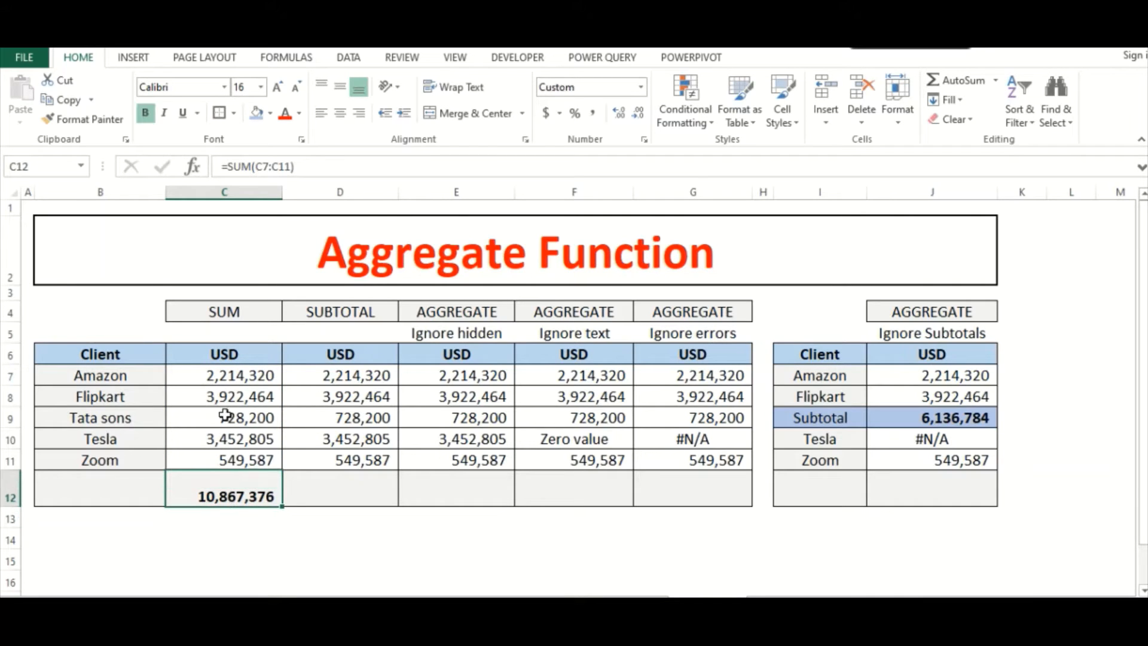
{"action": "left_click_drag", "start_coordinate": [223, 371], "coordinate": [222, 461]}
- Total the SUBTOTAL column in D12 with =SUBTOTAL(9,D7:D11), using function number 9 for SUM
{"action": "left_click", "coordinate": [334, 494]}
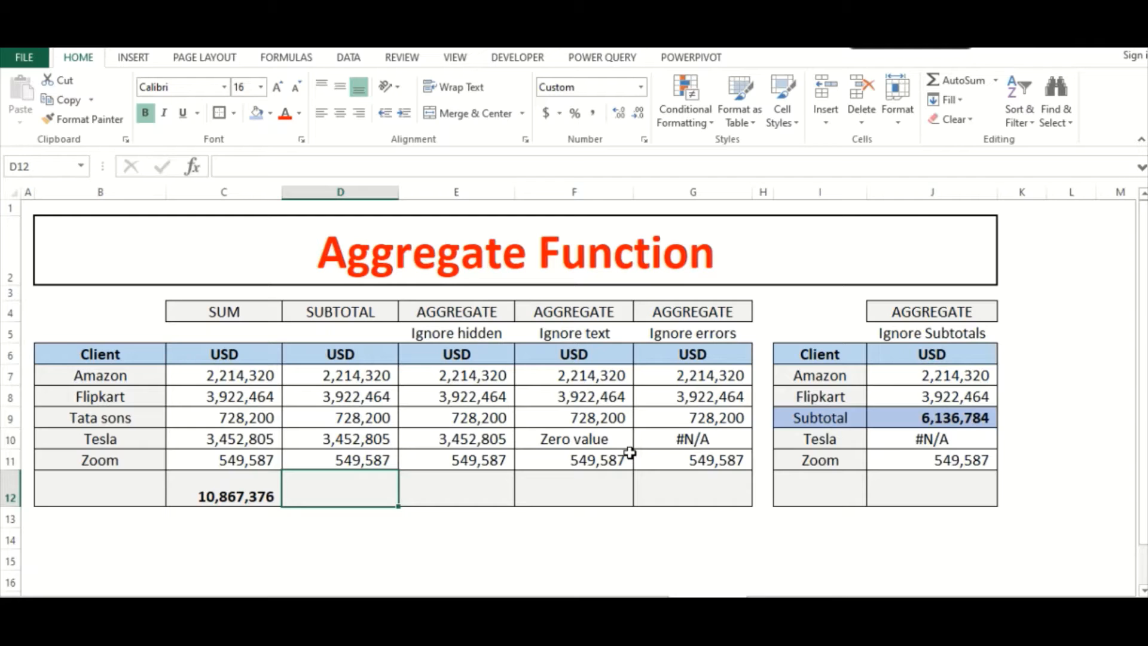
{"action": "type", "text": "="}
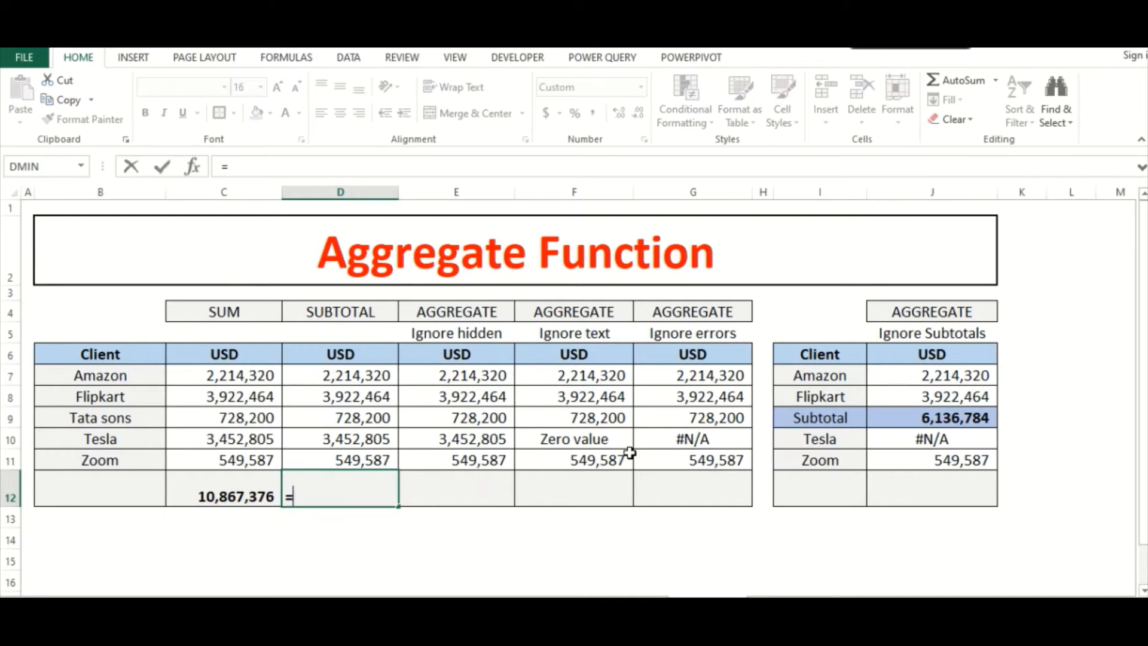
{"action": "type", "text": "subtotal("}
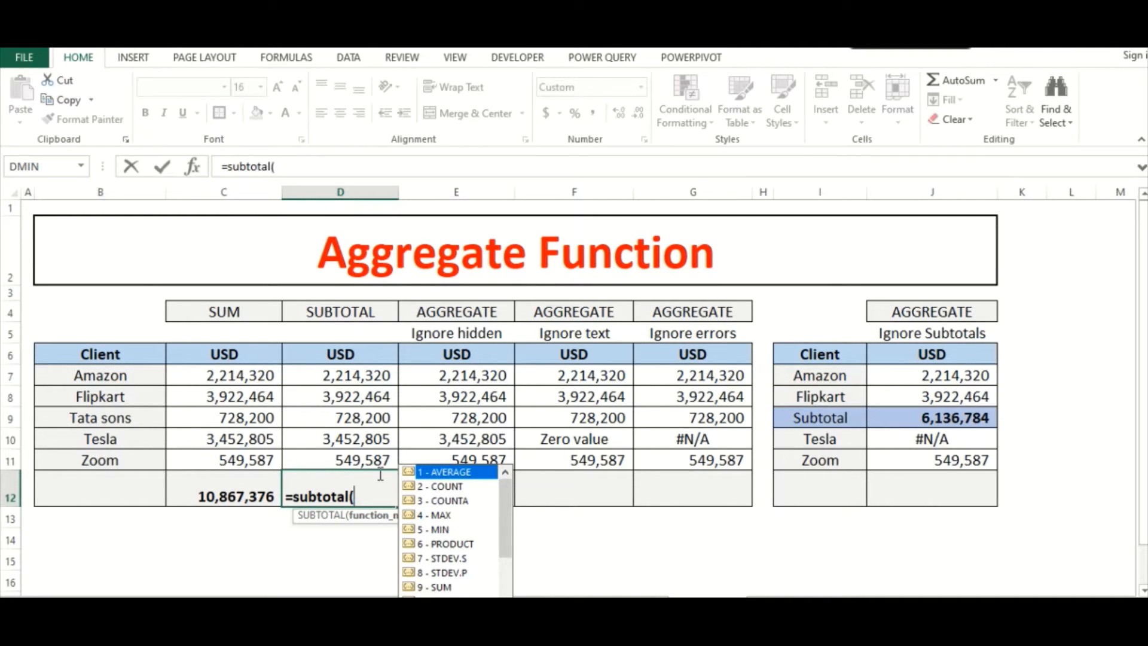
{"action": "type", "text": "9,"}
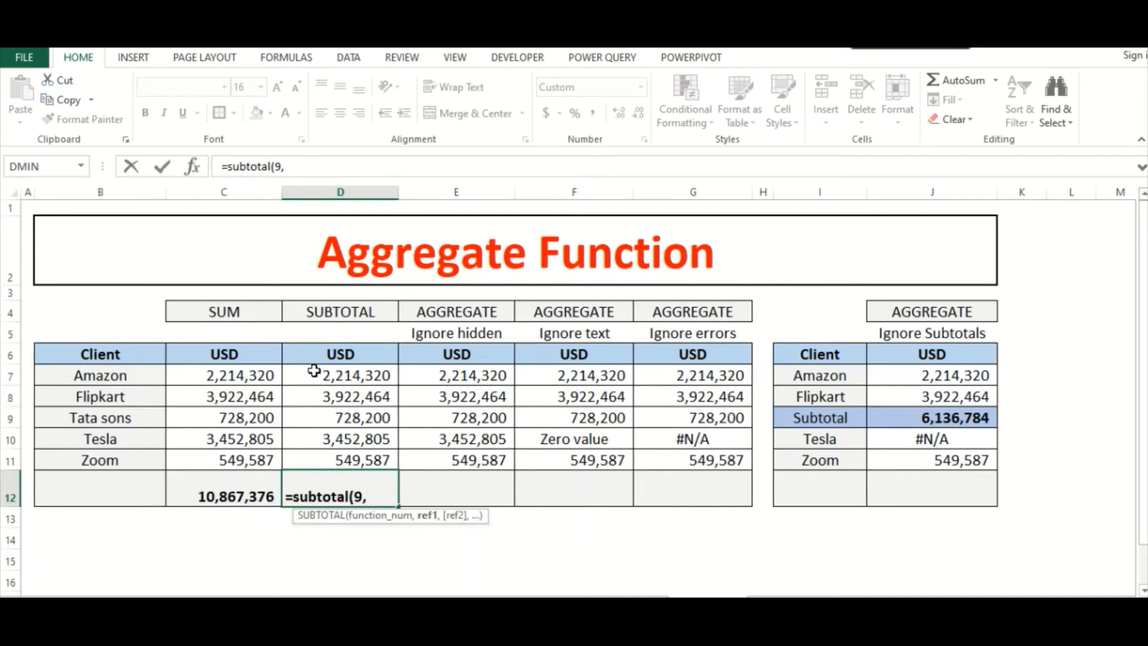
{"action": "left_click_drag", "start_coordinate": [312, 371], "coordinate": [307, 454]}
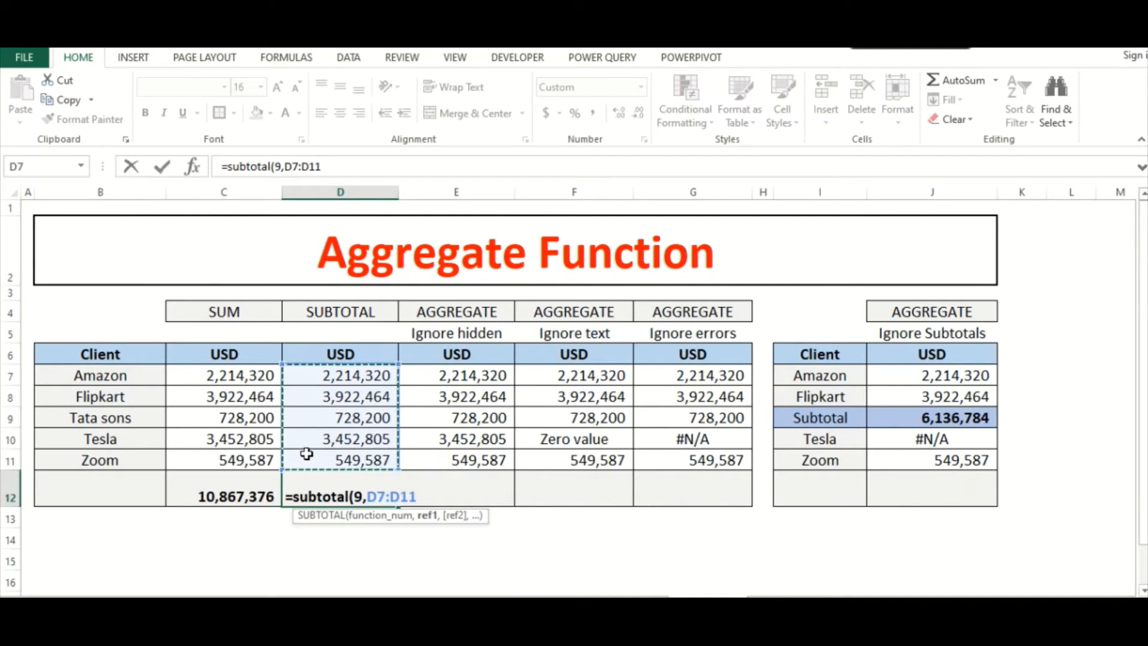
{"action": "key", "text": "Return"}
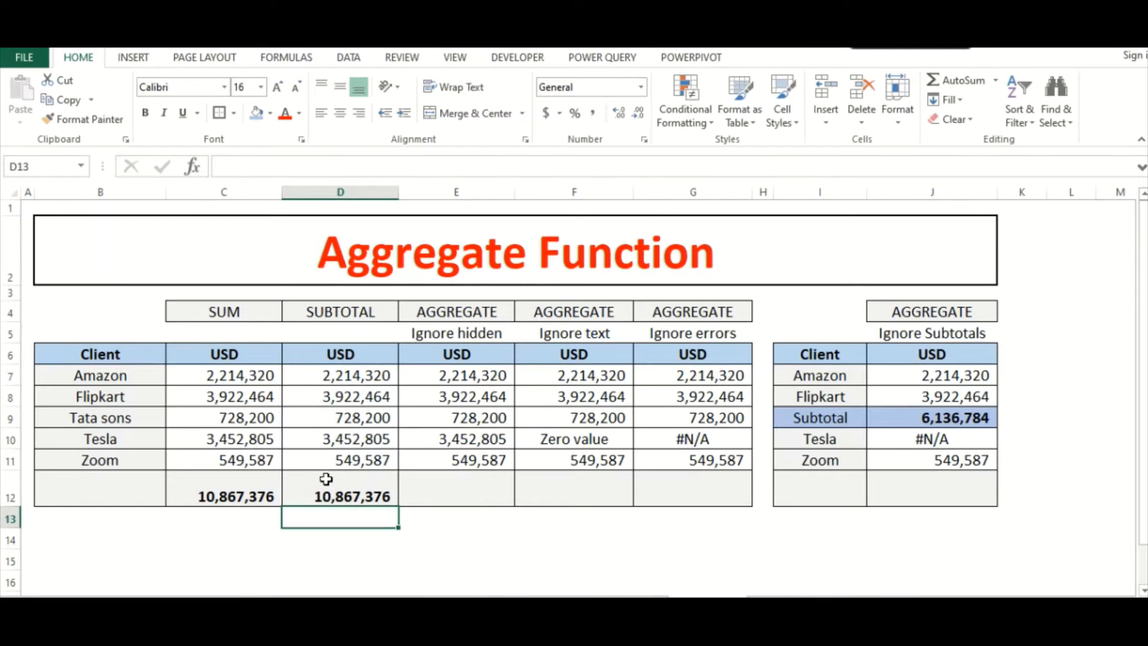
{"action": "left_click", "coordinate": [325, 479]}
{"action": "left_click", "coordinate": [311, 353]}
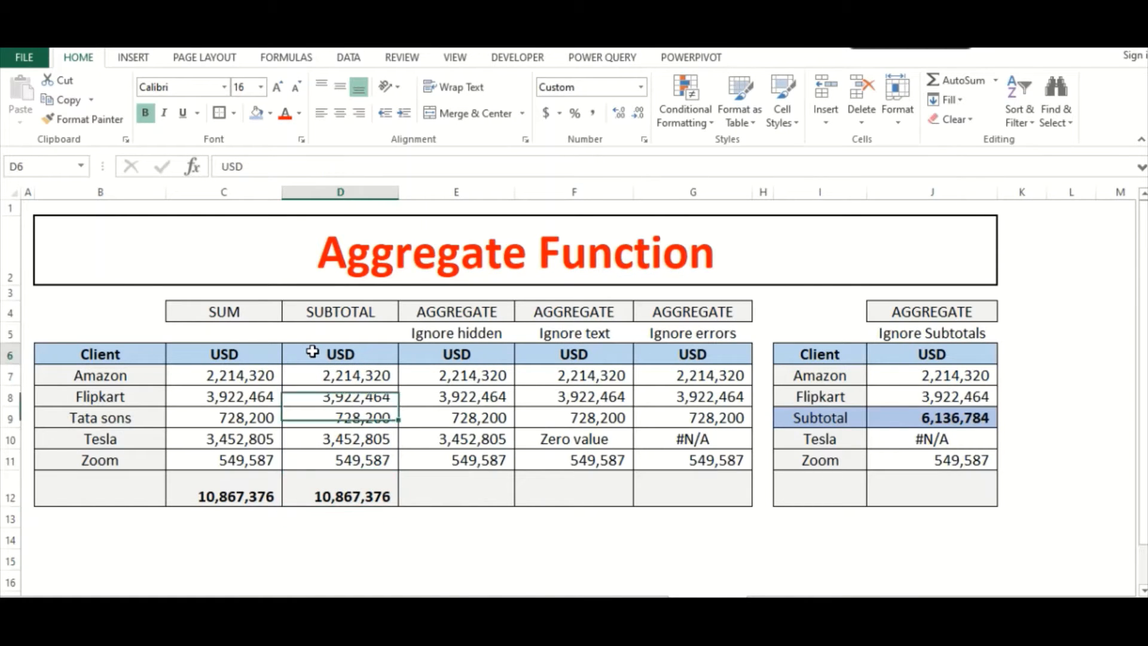
{"action": "key", "text": "alt+d"}
{"action": "key", "text": "f"}
{"action": "key", "text": "f"}
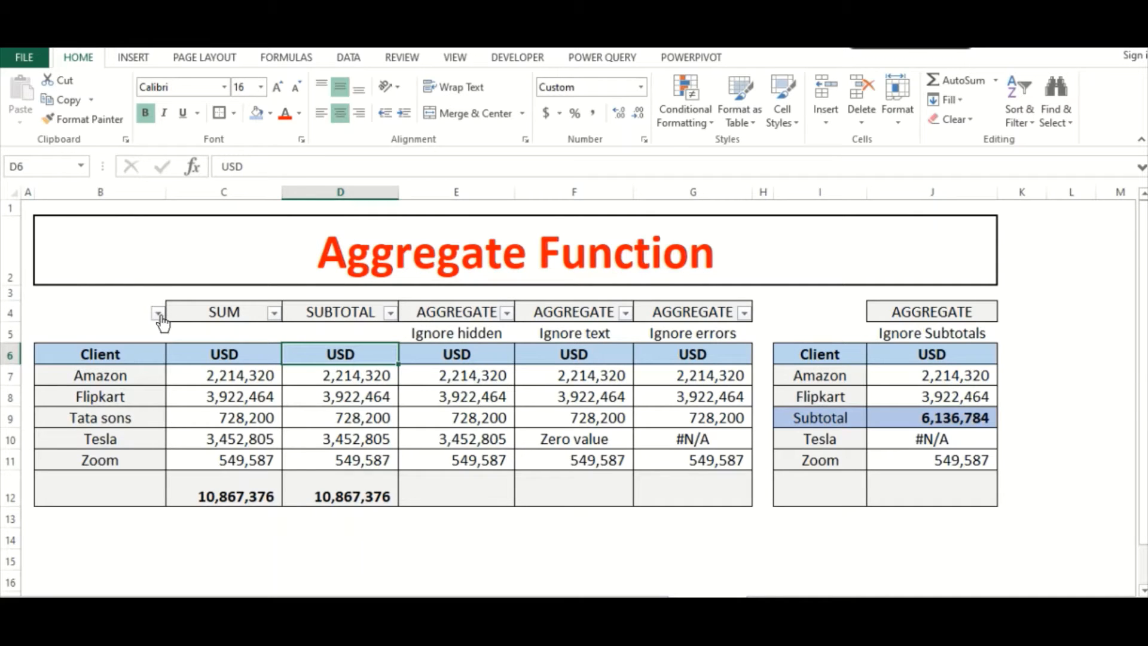
{"action": "left_click_drag", "start_coordinate": [48, 352], "coordinate": [335, 482]}
{"action": "key", "text": "alt+d"}
{"action": "key", "text": "f"}
{"action": "key", "text": "f"}
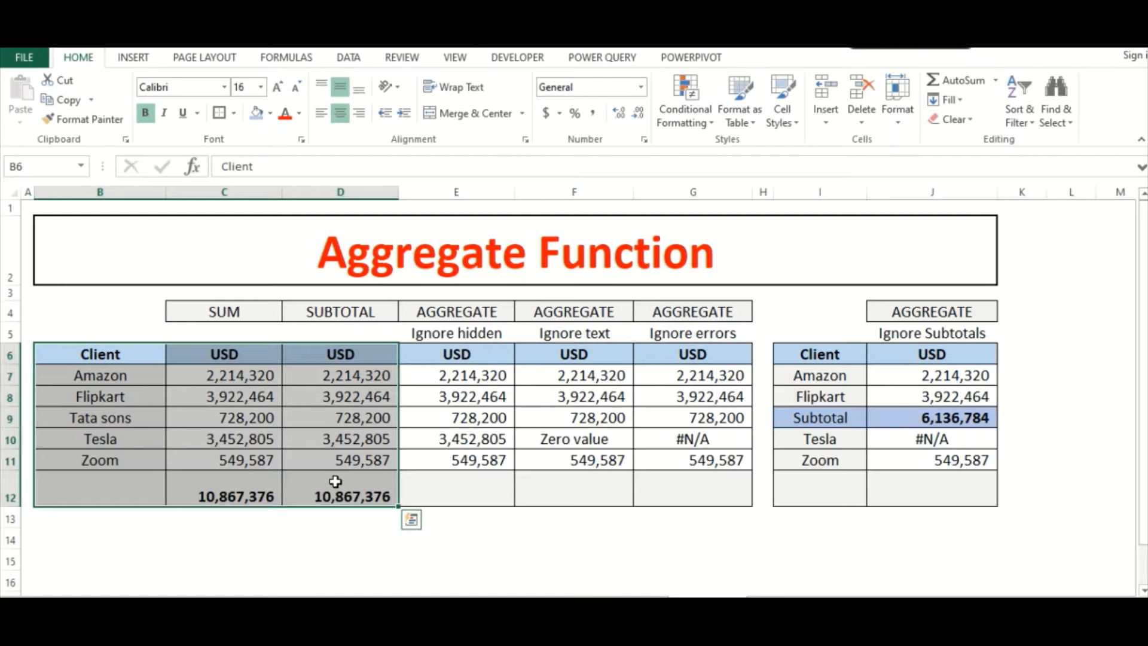
- Add header filters to the range B6:D12 and filter Flipkart out of the Client column
{"action": "key", "text": "alt+d"}
{"action": "key", "text": "f"}
{"action": "key", "text": "f"}
{"action": "key", "text": "alt+Down"}
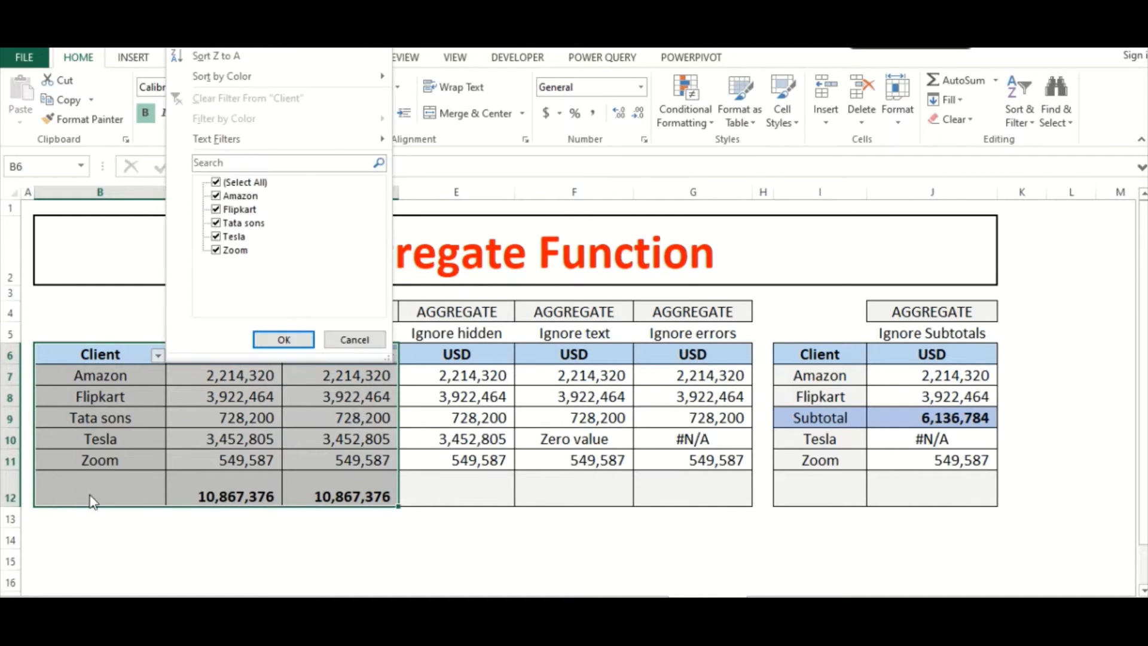
{"action": "left_click", "coordinate": [217, 210]}
{"action": "left_click", "coordinate": [284, 339]}
- Compare the SUM total in C12 with the SUBTOTAL total in D12 while the client filter is applied
{"action": "left_click", "coordinate": [277, 464]}
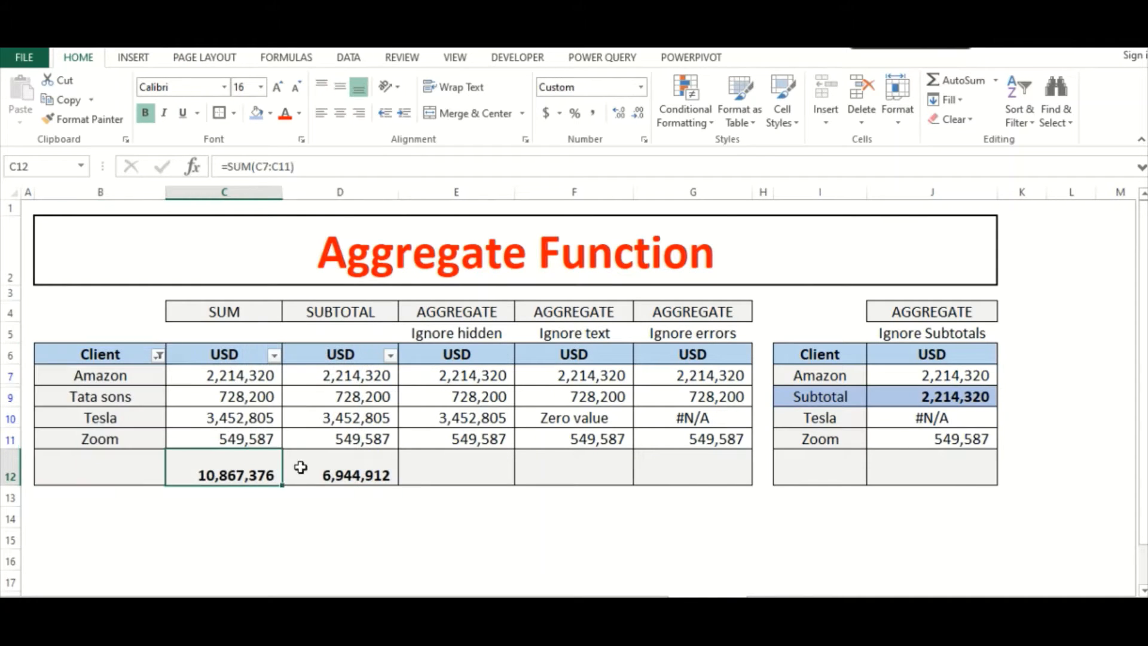
{"action": "left_click", "coordinate": [300, 467]}
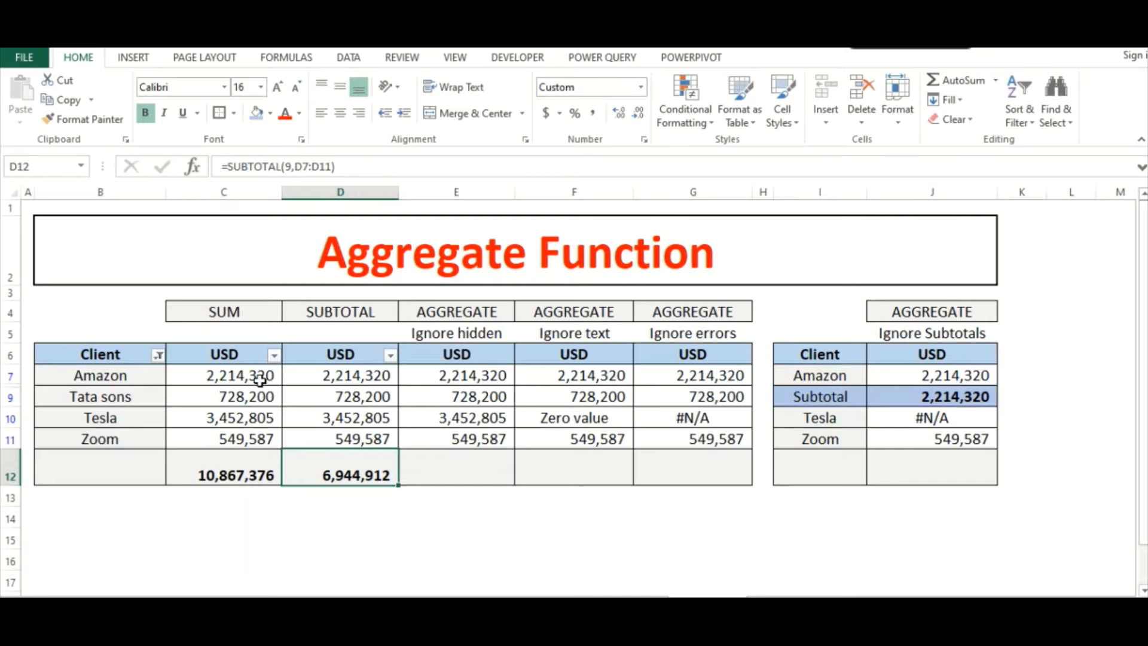
{"action": "left_click", "coordinate": [204, 469]}
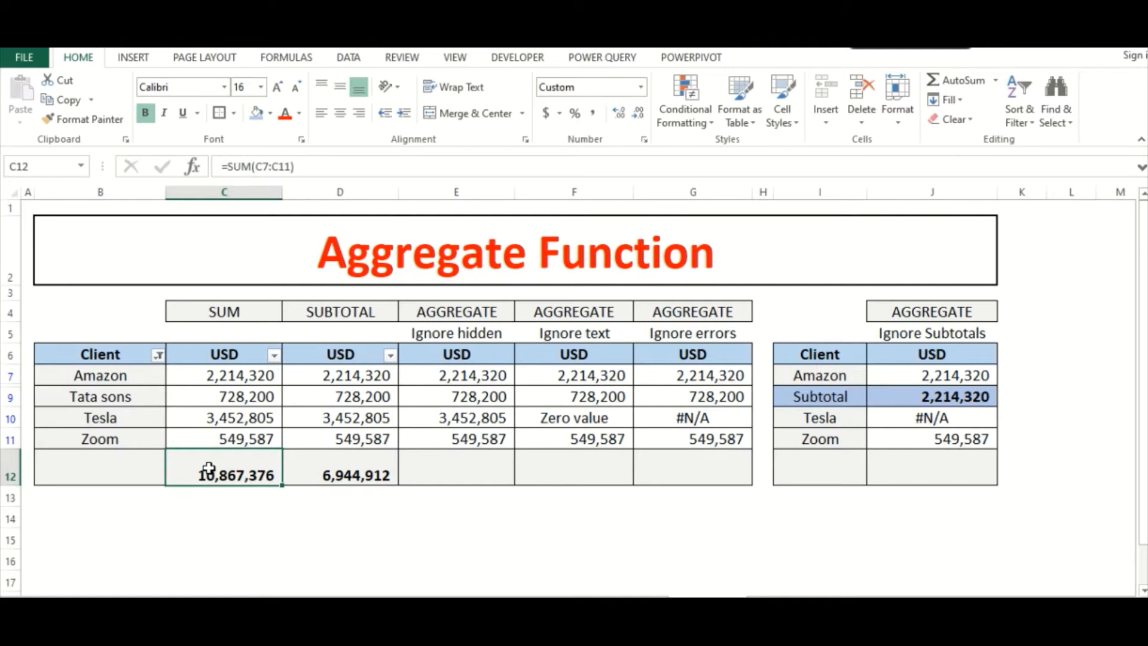
- Clear the filter from the Client column so all clients are included again
{"action": "left_click", "coordinate": [158, 356]}
{"action": "left_click", "coordinate": [248, 98]}
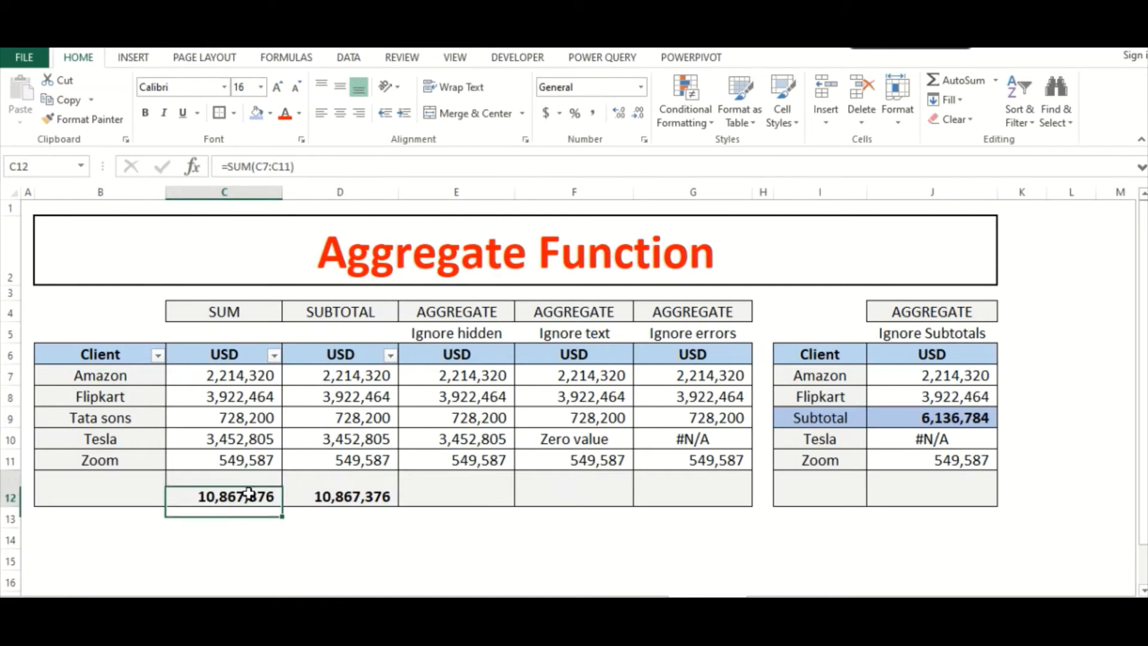
{"action": "key", "text": "Right"}
- Hide the Flipkart row, row 8, manually without using the filter
{"action": "left_click", "coordinate": [490, 488]}
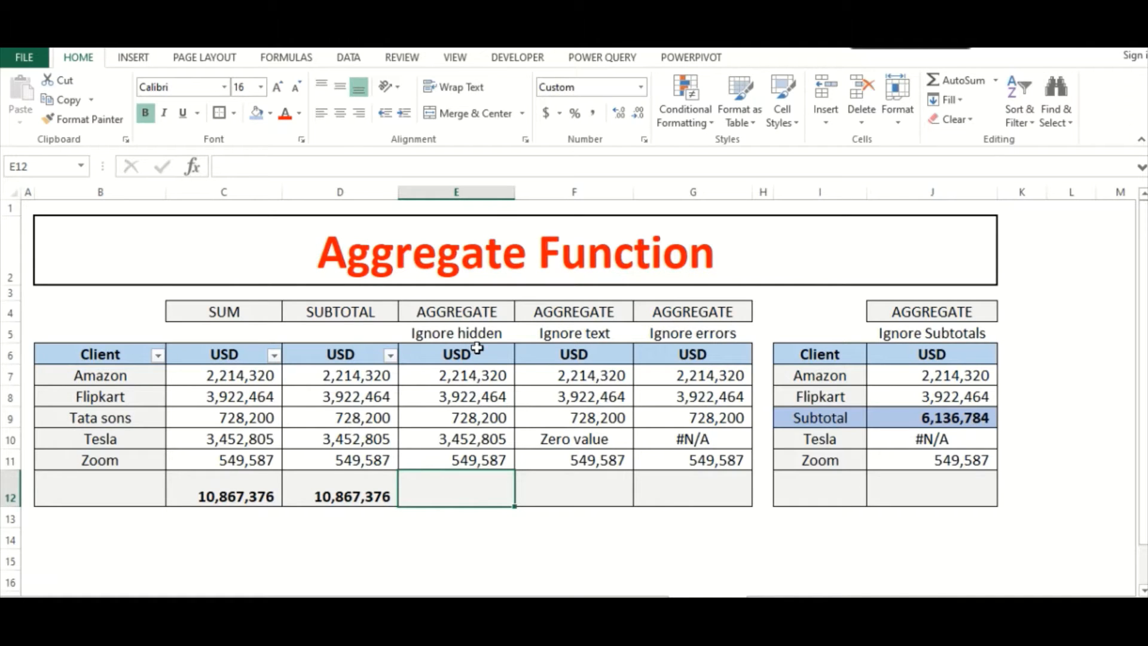
{"action": "left_click", "coordinate": [431, 391]}
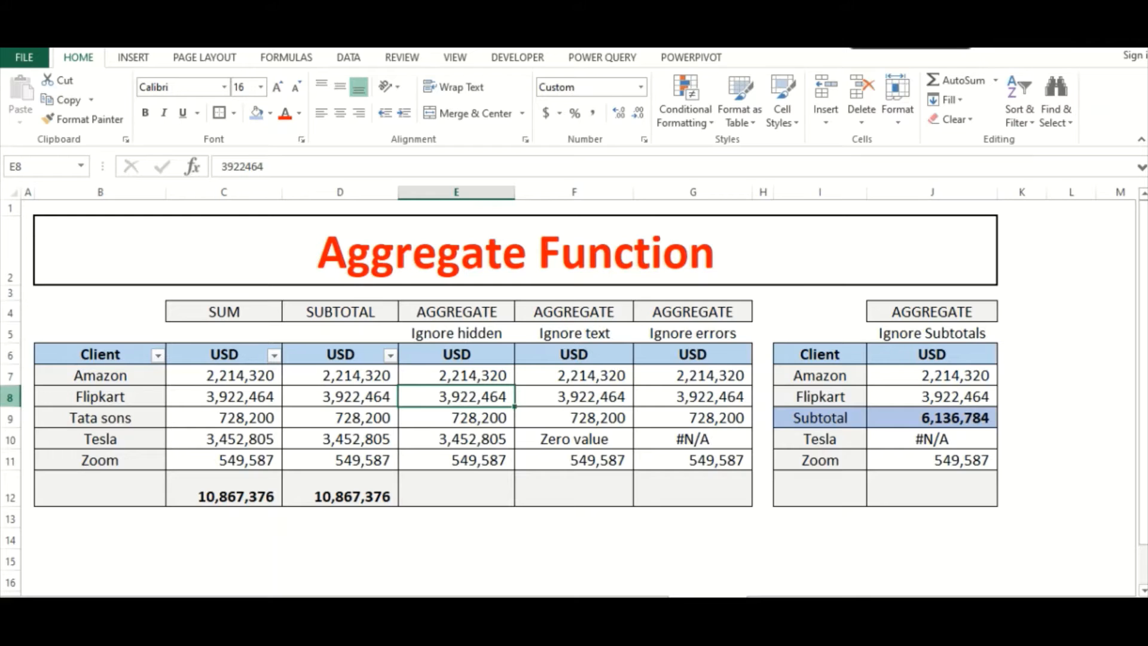
{"action": "left_click", "coordinate": [10, 396]}
{"action": "right_click", "coordinate": [10, 397]}
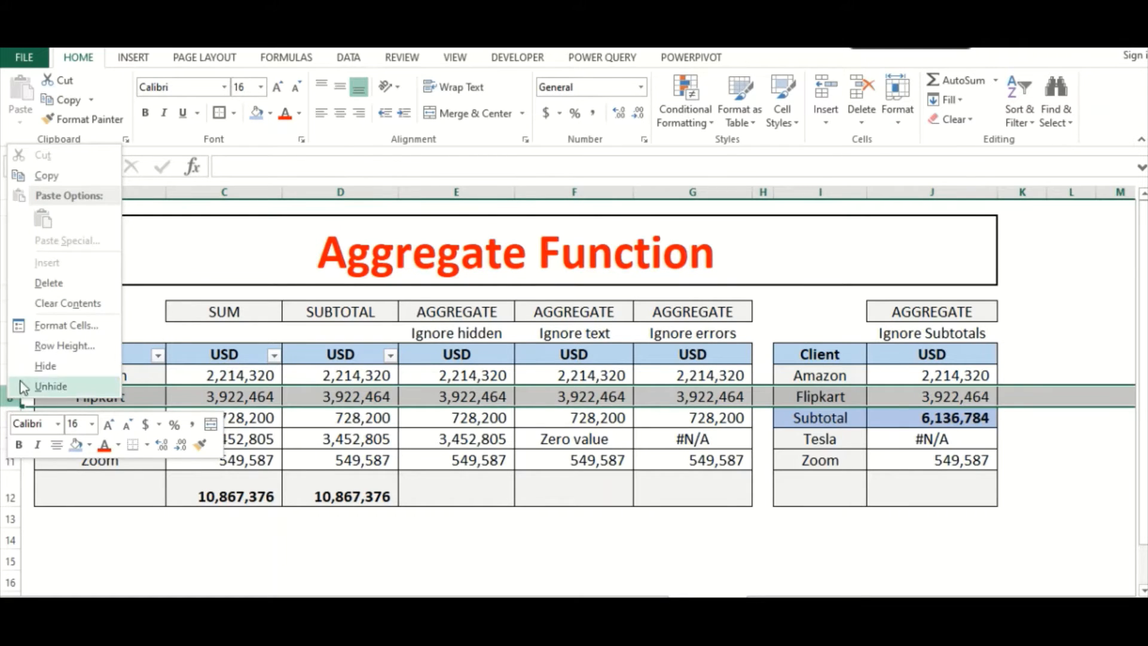
{"action": "left_click", "coordinate": [35, 370]}
- Check the SUM and SUBTOTAL totals in C12 and D12 with row 8 manually hidden
{"action": "left_click", "coordinate": [423, 466]}
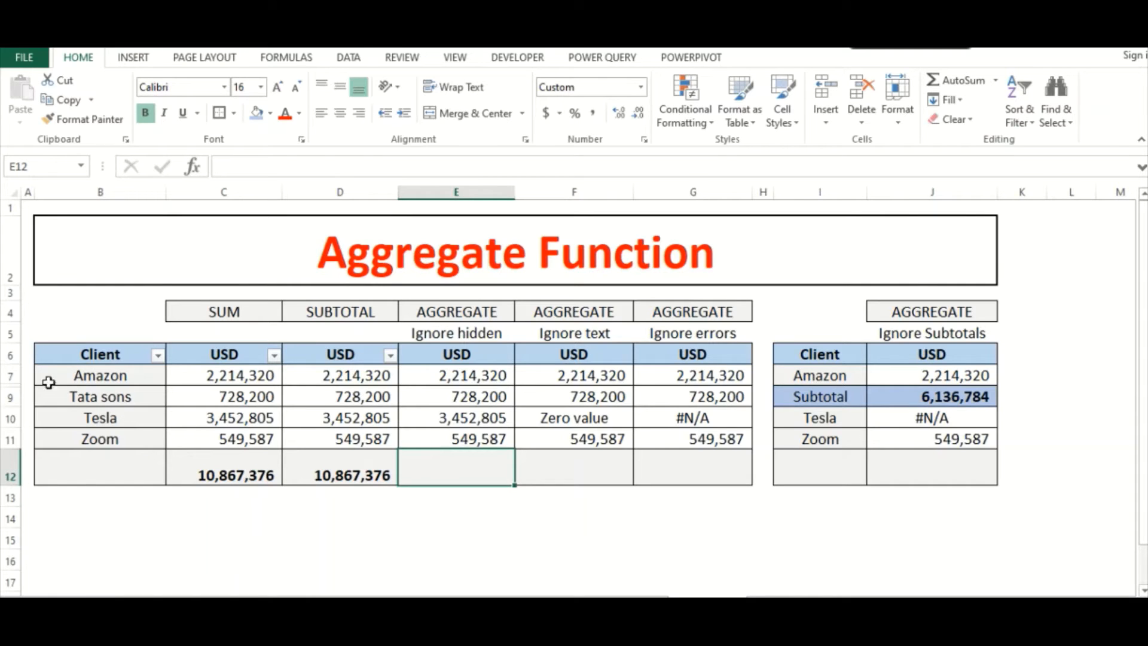
{"action": "left_click", "coordinate": [224, 469]}
{"action": "left_click", "coordinate": [336, 465]}
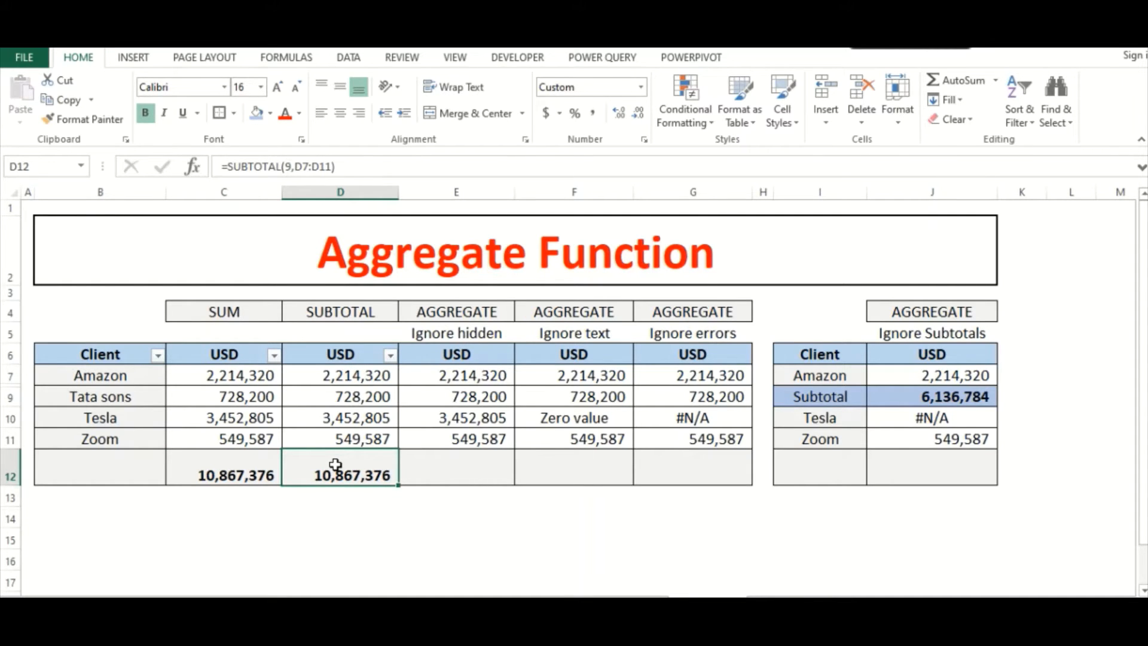
- Total the Ignore hidden column in E12 with =AGGREGATE(9,5,E7:E11), using SUM and the Ignore hidden rows option
{"action": "left_click", "coordinate": [459, 465]}
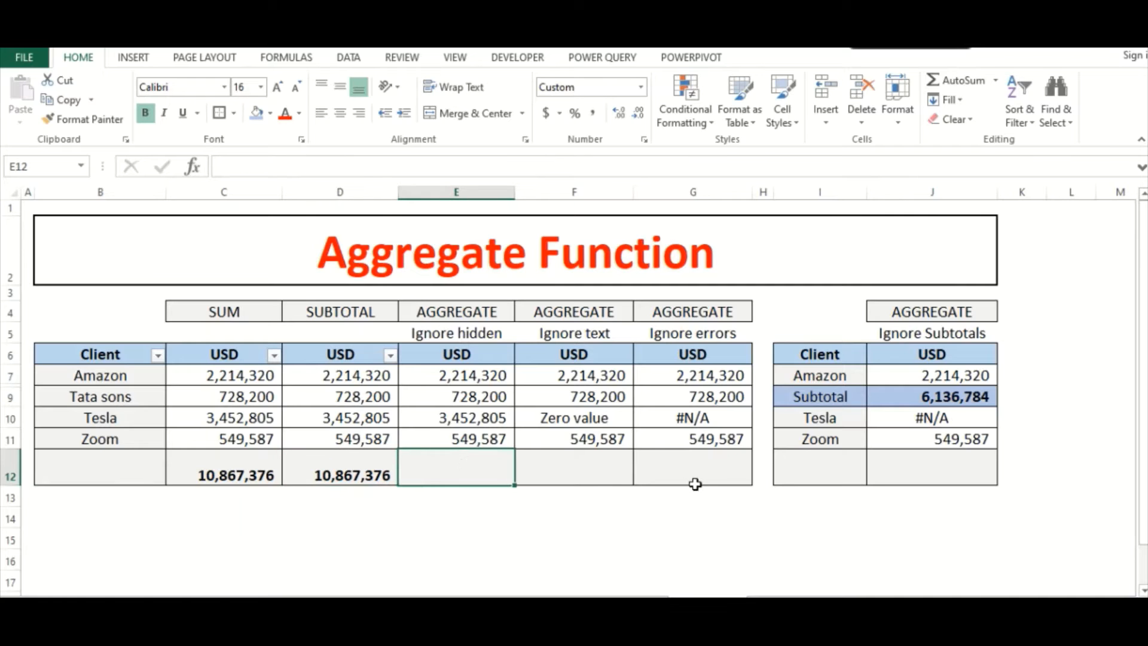
{"action": "type", "text": "="}
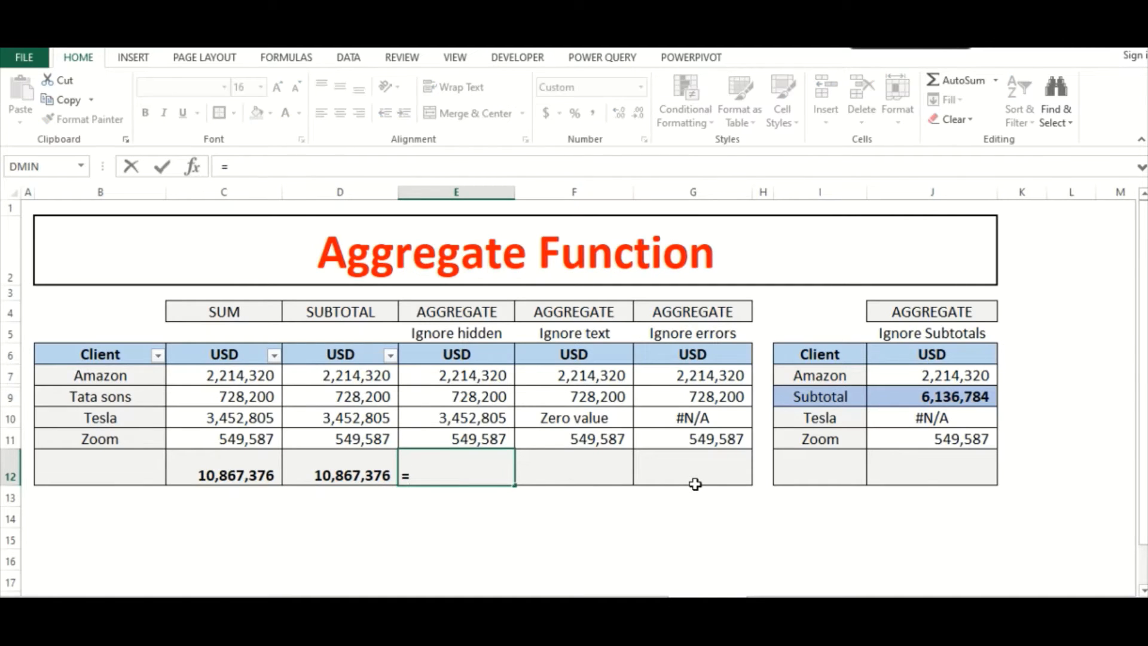
{"action": "type", "text": "agg"}
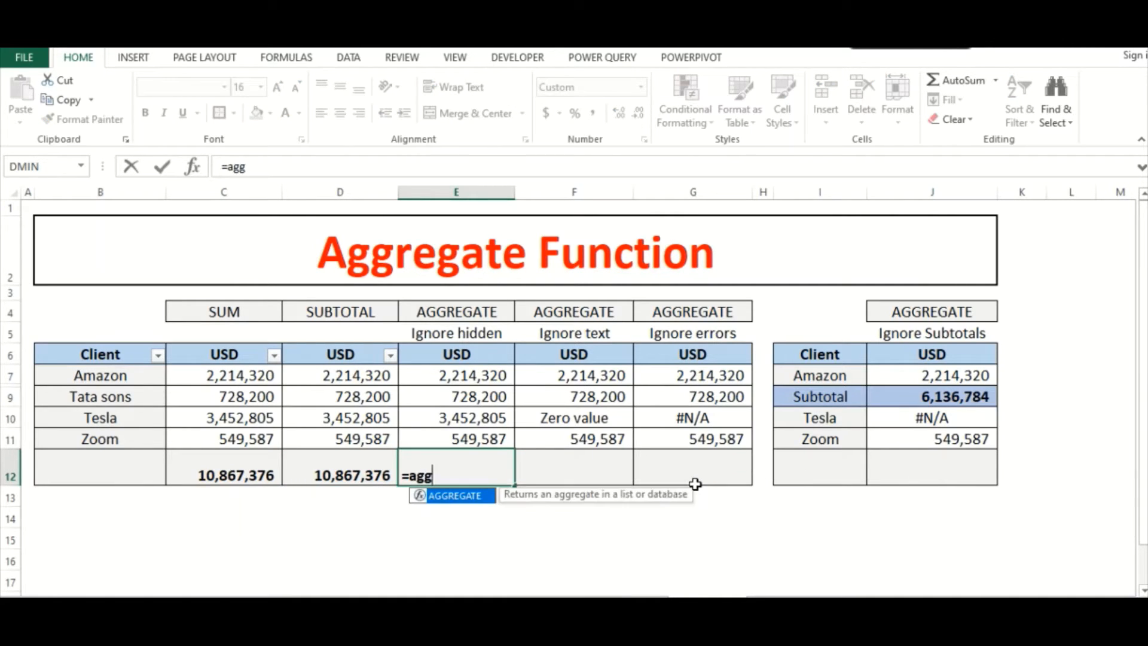
{"action": "type", "text": "regate"}
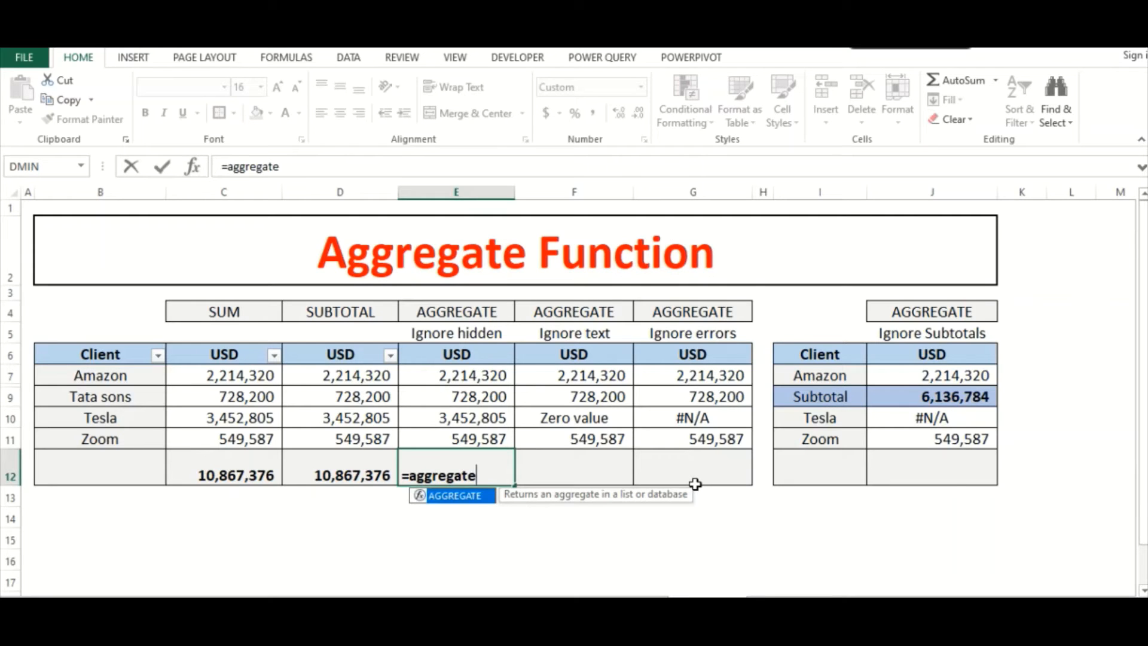
{"action": "type", "text": "("}
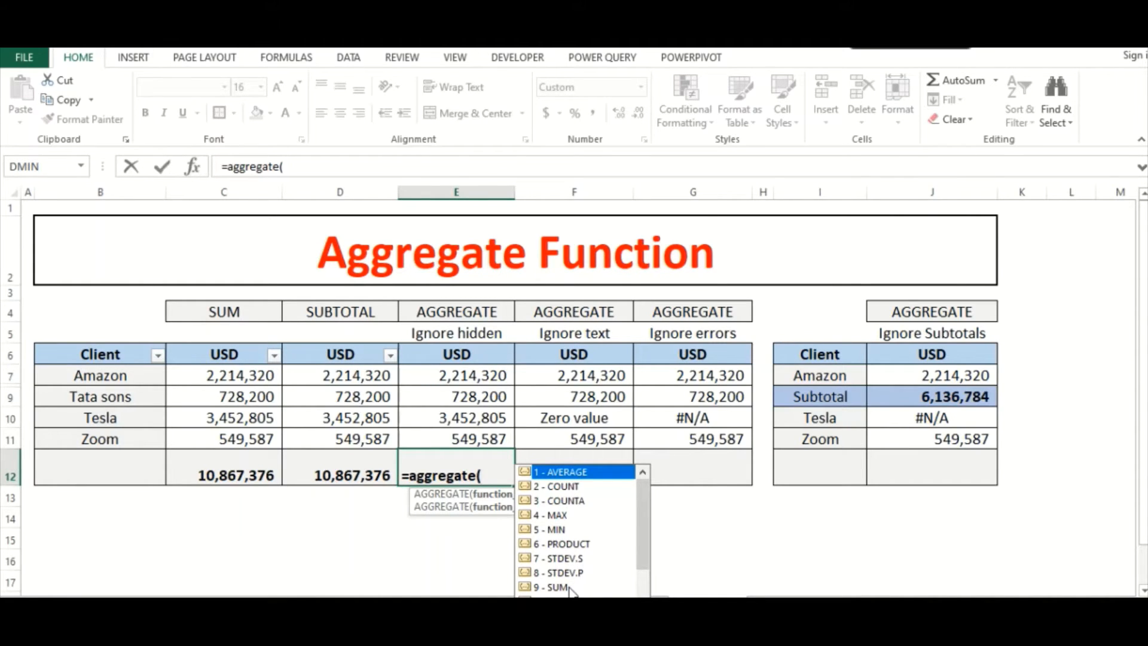
{"action": "type", "text": "9,"}
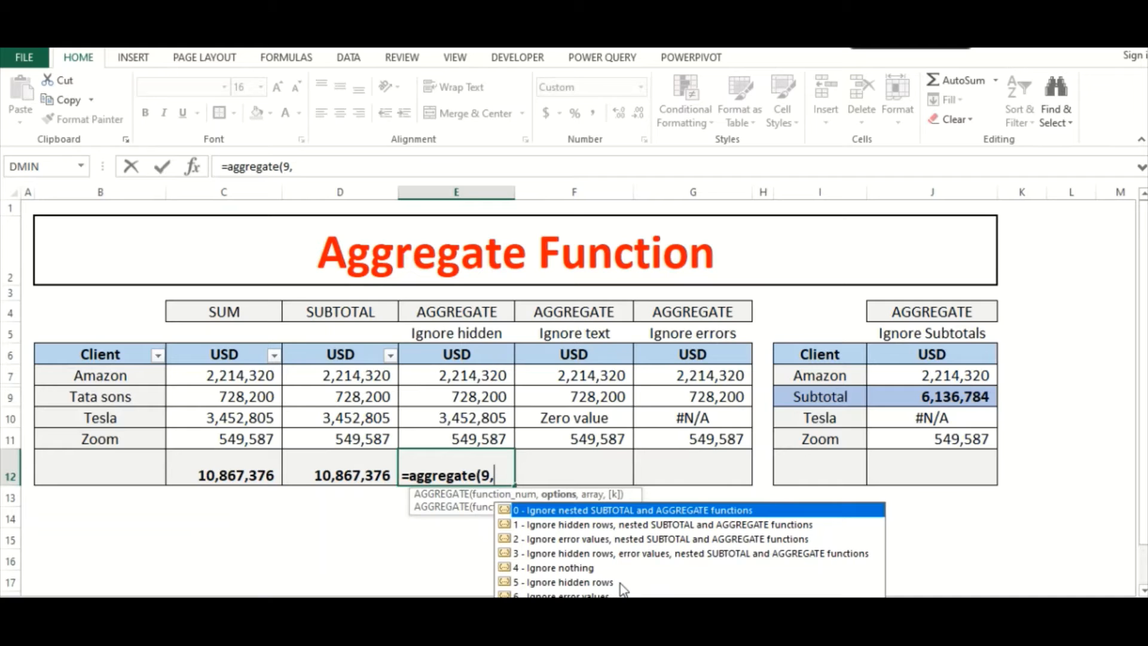
{"action": "type", "text": "5,"}
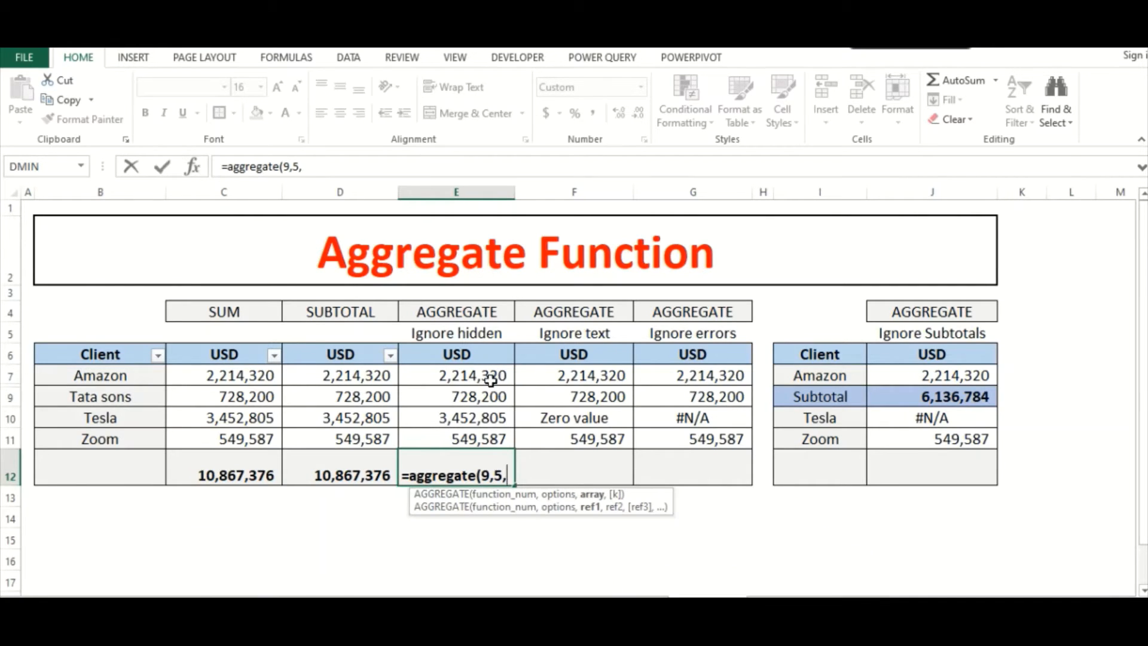
{"action": "left_click_drag", "start_coordinate": [491, 378], "coordinate": [459, 439]}
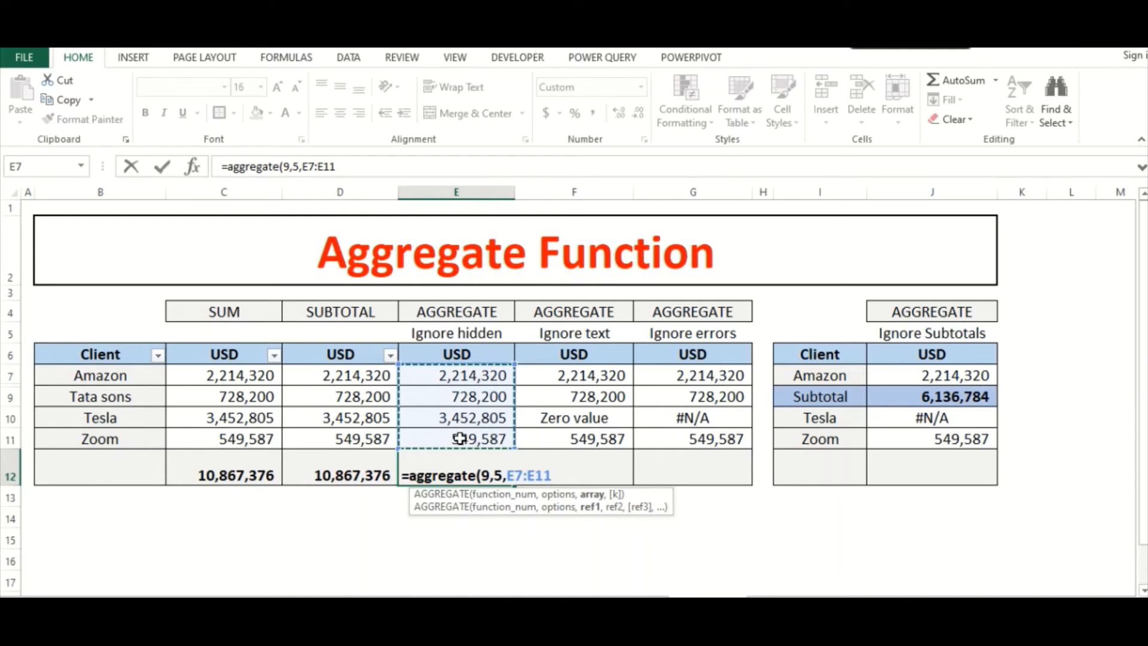
{"action": "type", "text": ")"}
{"action": "key", "text": "Return"}
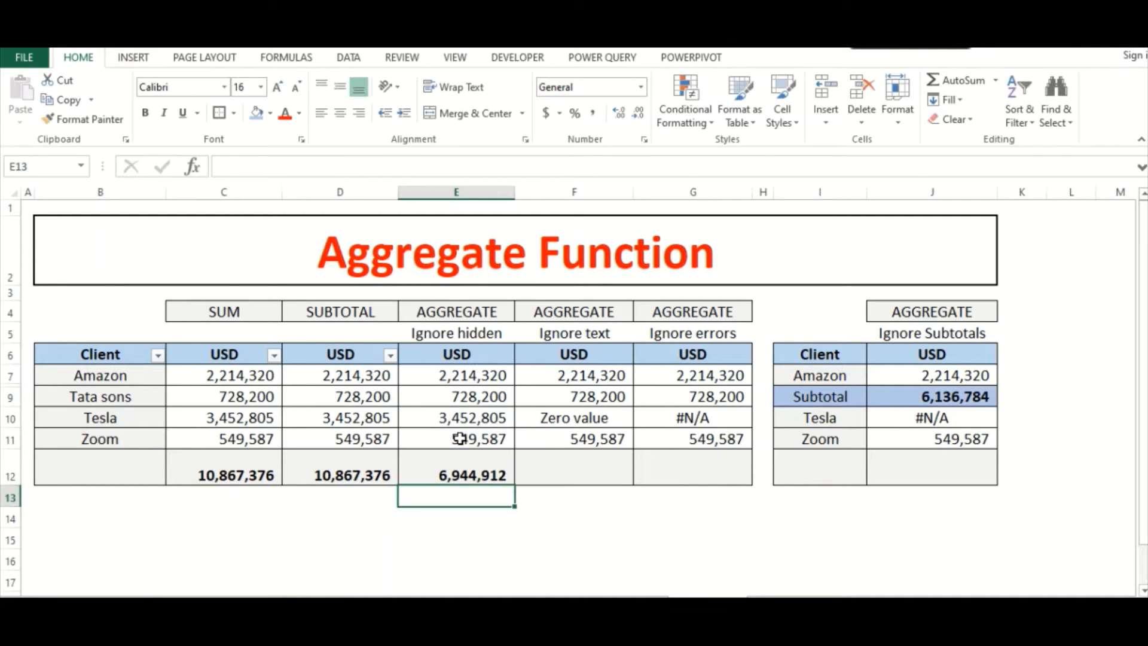
{"action": "left_click", "coordinate": [435, 471]}
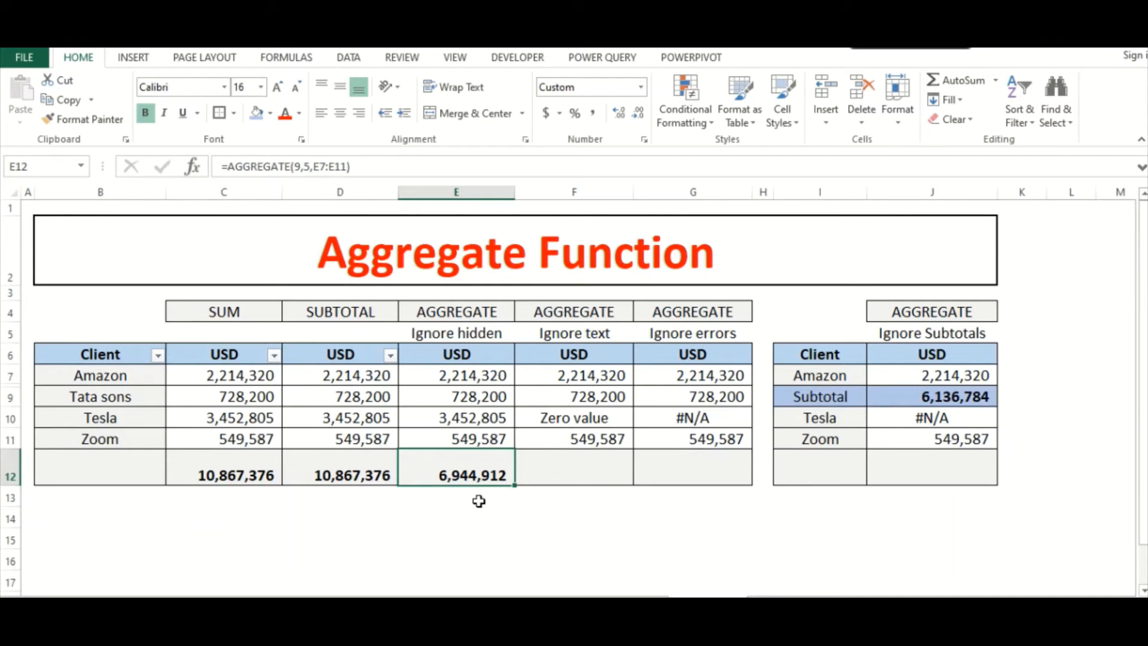
- Total the Ignore text column in F12 with =AGGREGATE(9,5,F7:F11), using SUM and the Ignore hidden rows option
{"action": "left_click", "coordinate": [559, 476]}
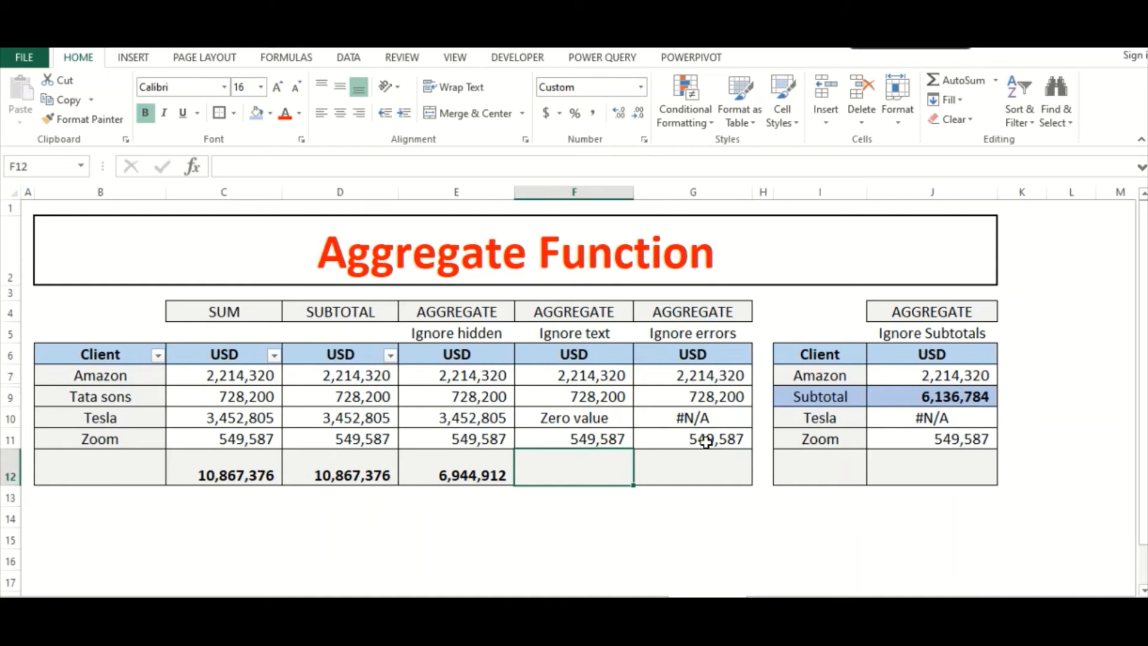
{"action": "type", "text": "=agg"}
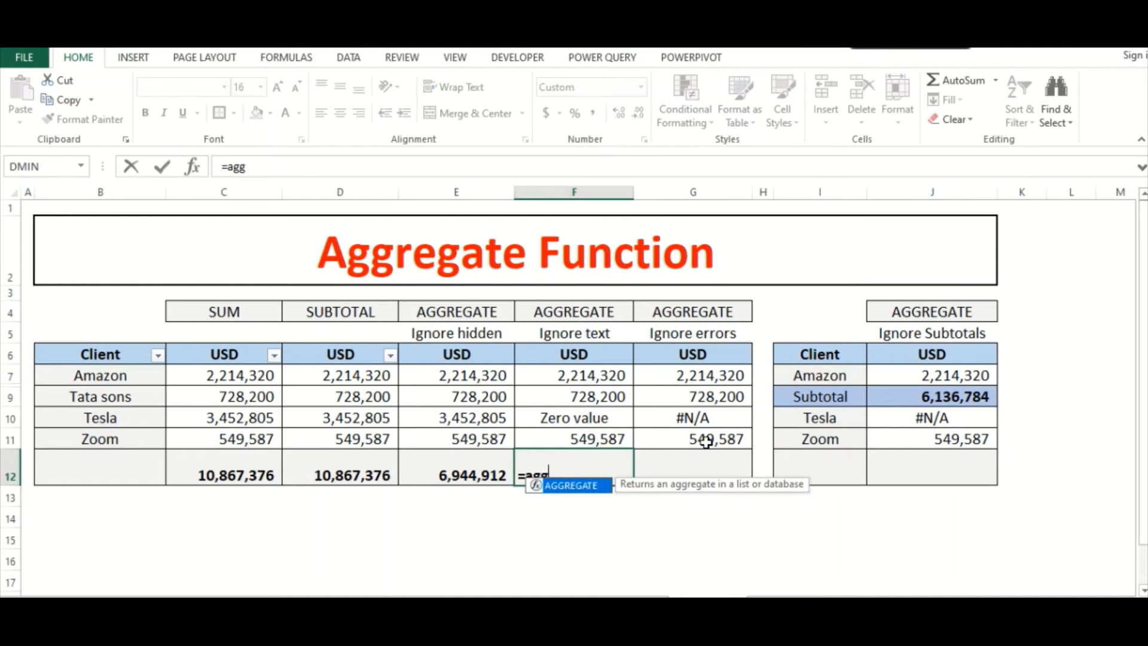
{"action": "type", "text": "regate(9"}
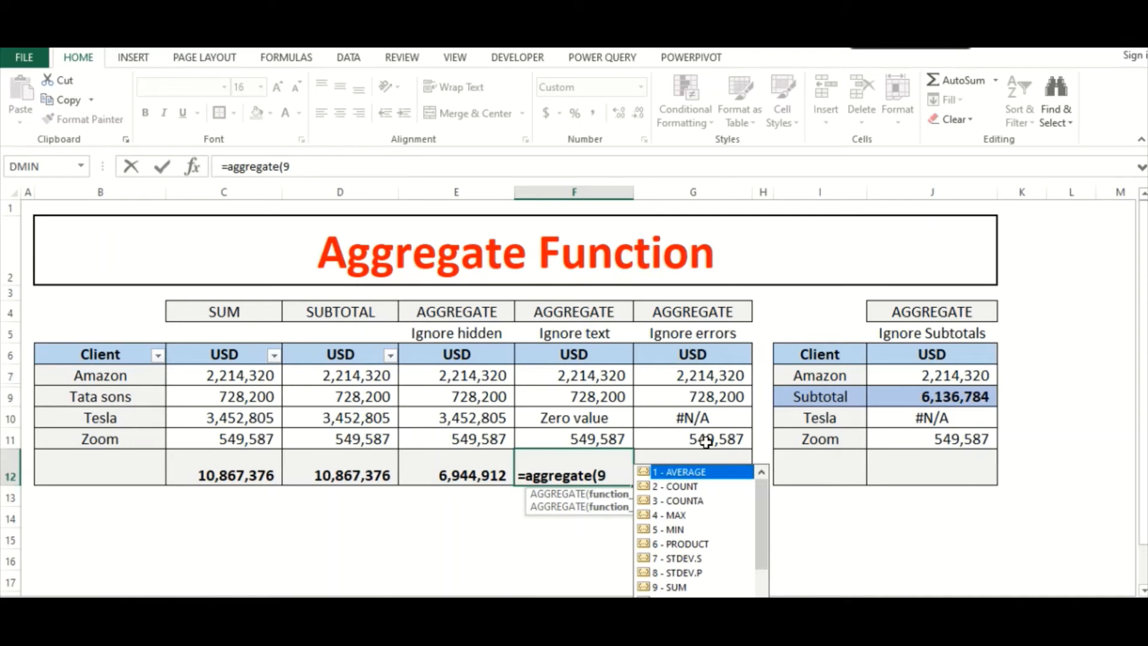
{"action": "type", "text": ","}
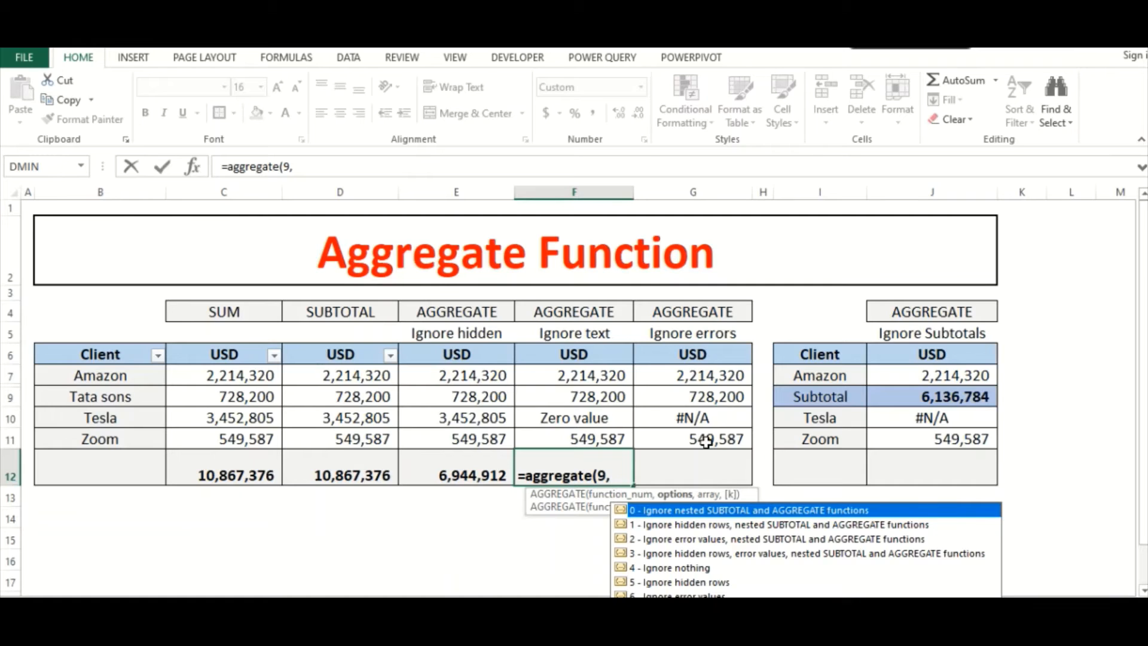
{"action": "type", "text": "5,"}
{"action": "left_click_drag", "start_coordinate": [565, 375], "coordinate": [555, 434]}
{"action": "type", "text": ")"}
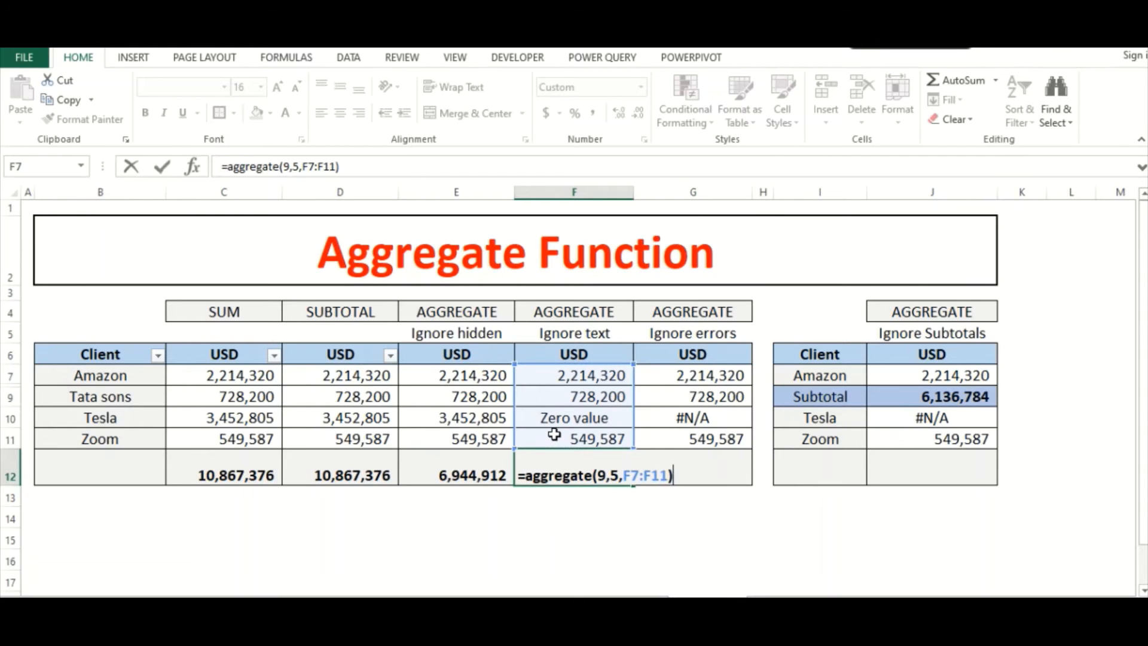
{"action": "key", "text": "Return"}
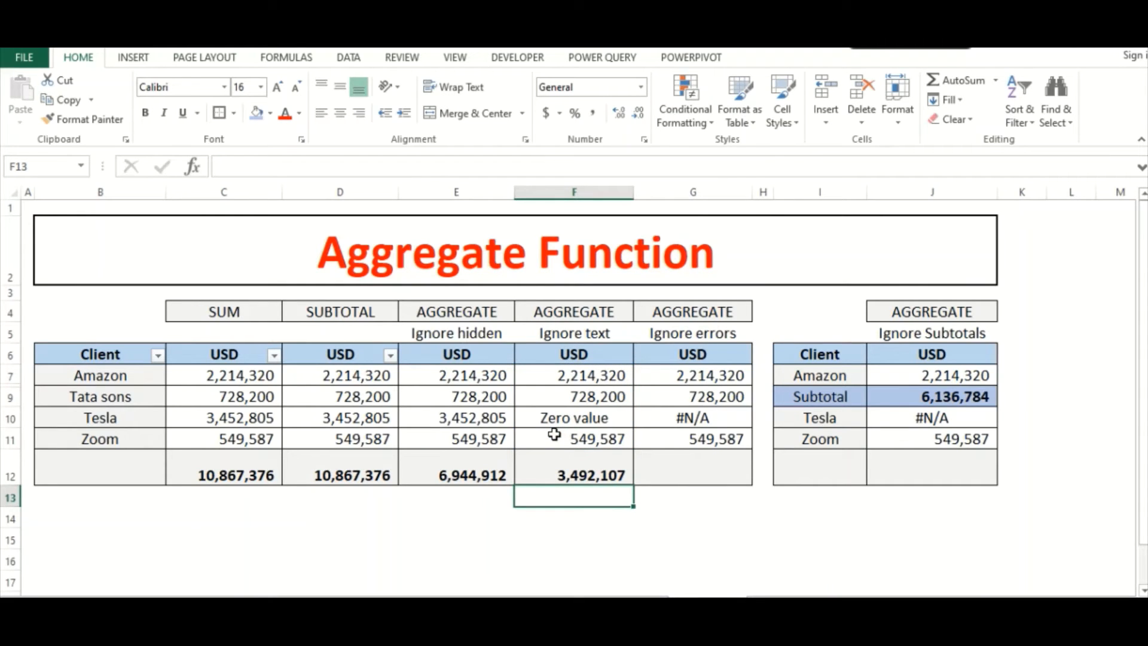
- Check the Ignore text total in F12 against the visible numeric amounts in F7, F9 and F11
{"action": "left_click", "coordinate": [553, 473]}
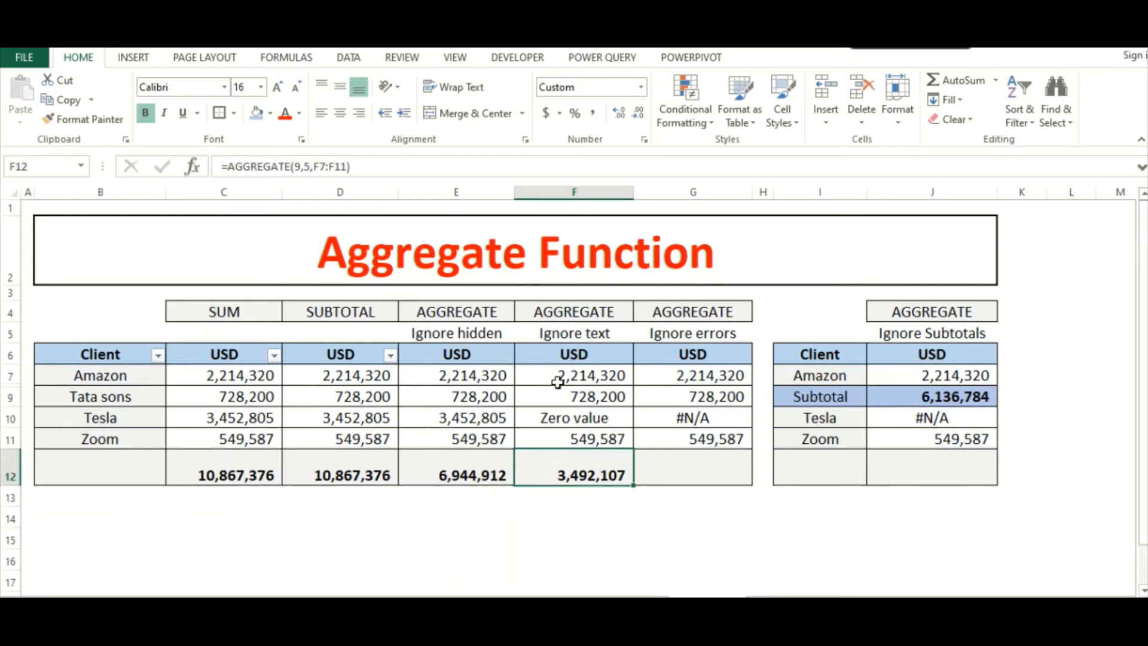
{"action": "left_click_drag", "start_coordinate": [557, 380], "coordinate": [550, 398]}
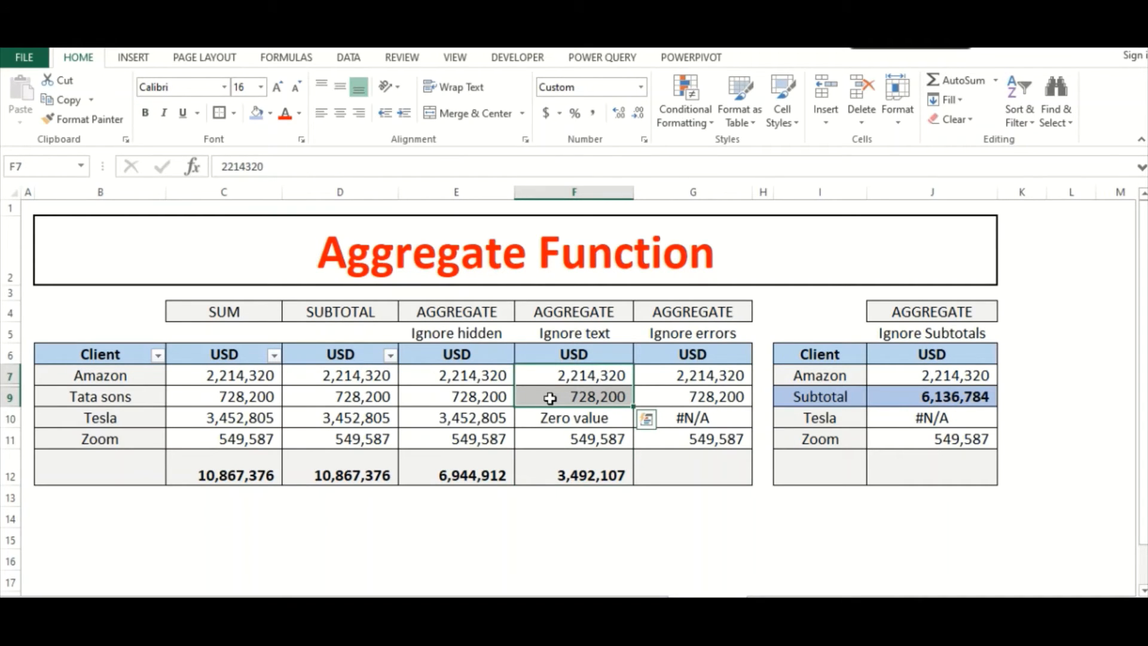
{"action": "left_click", "coordinate": [551, 438], "text": "ctrl"}
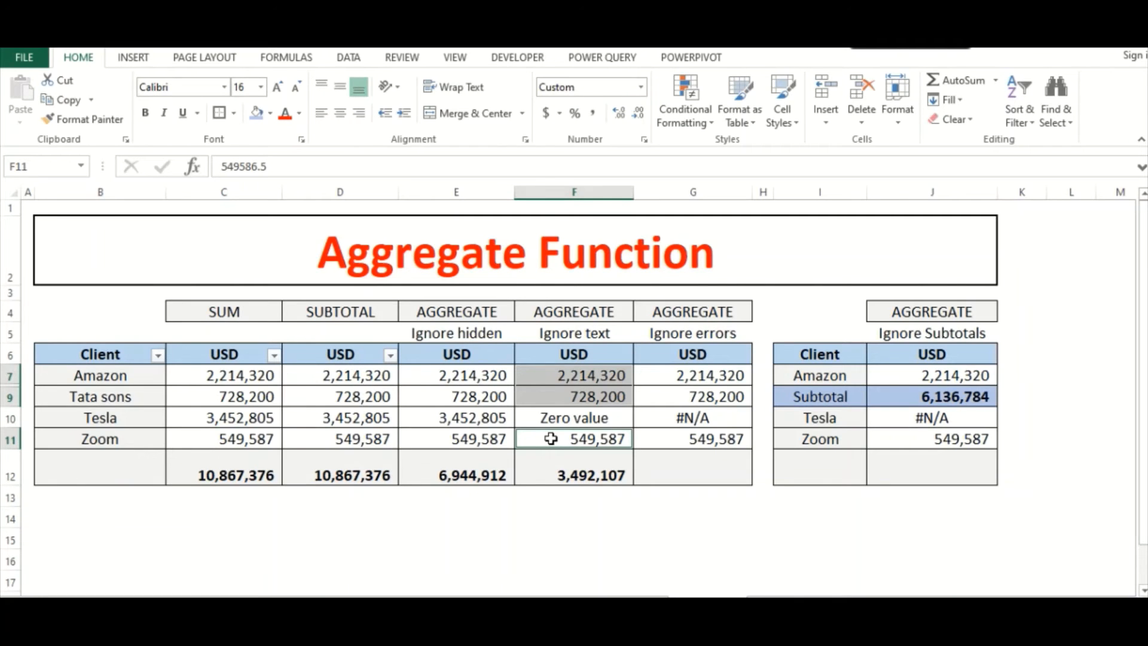
{"action": "left_click", "coordinate": [556, 473]}
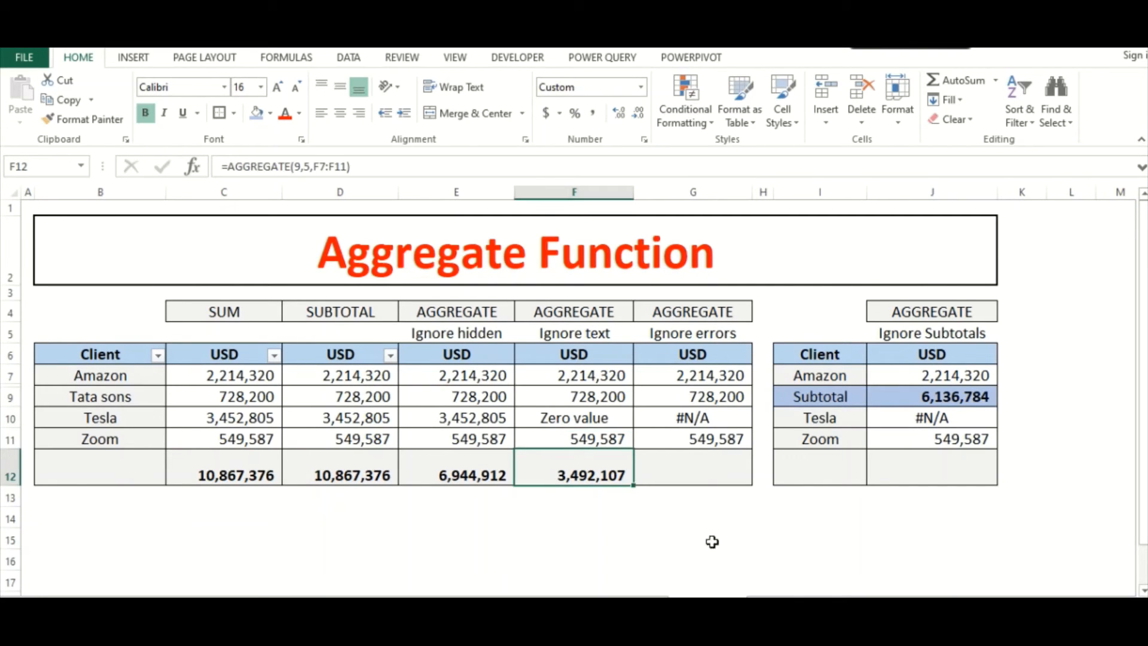
- Compare the Tesla text entry in F10 with the Tesla error value in G10
{"action": "left_click", "coordinate": [674, 473]}
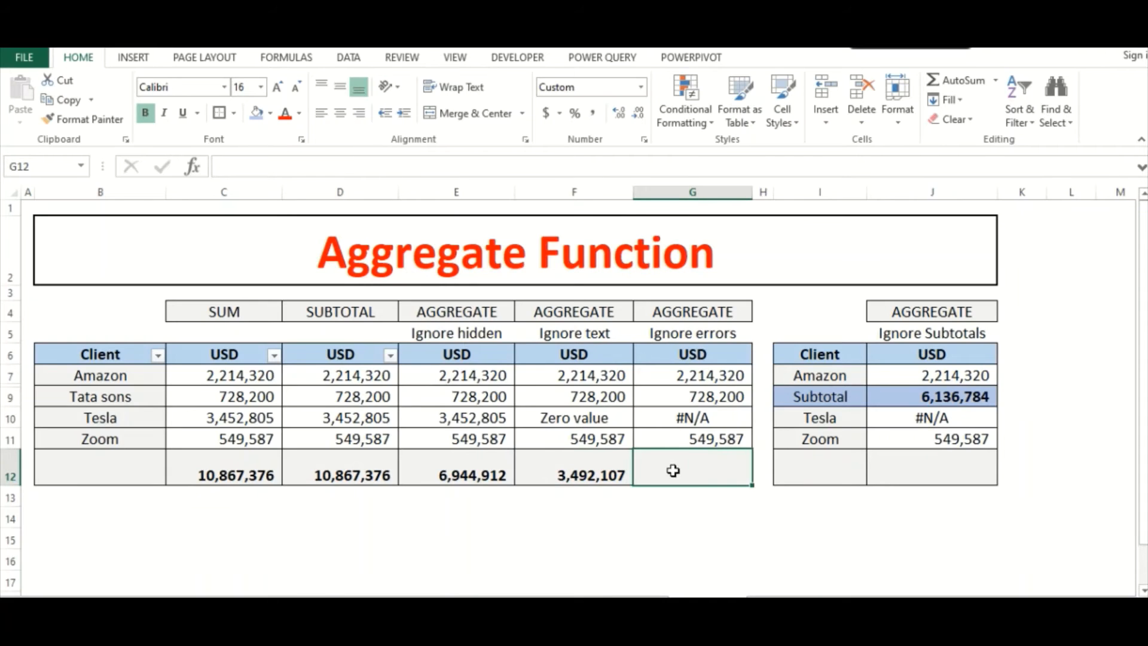
{"action": "left_click", "coordinate": [590, 415]}
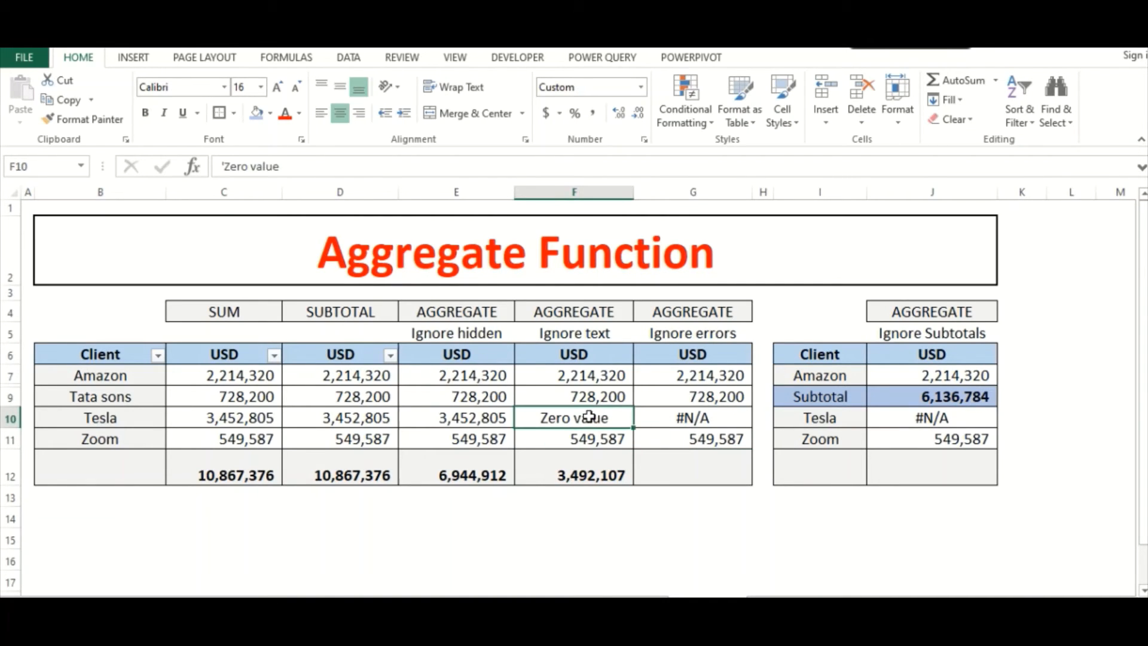
{"action": "left_click", "coordinate": [720, 421]}
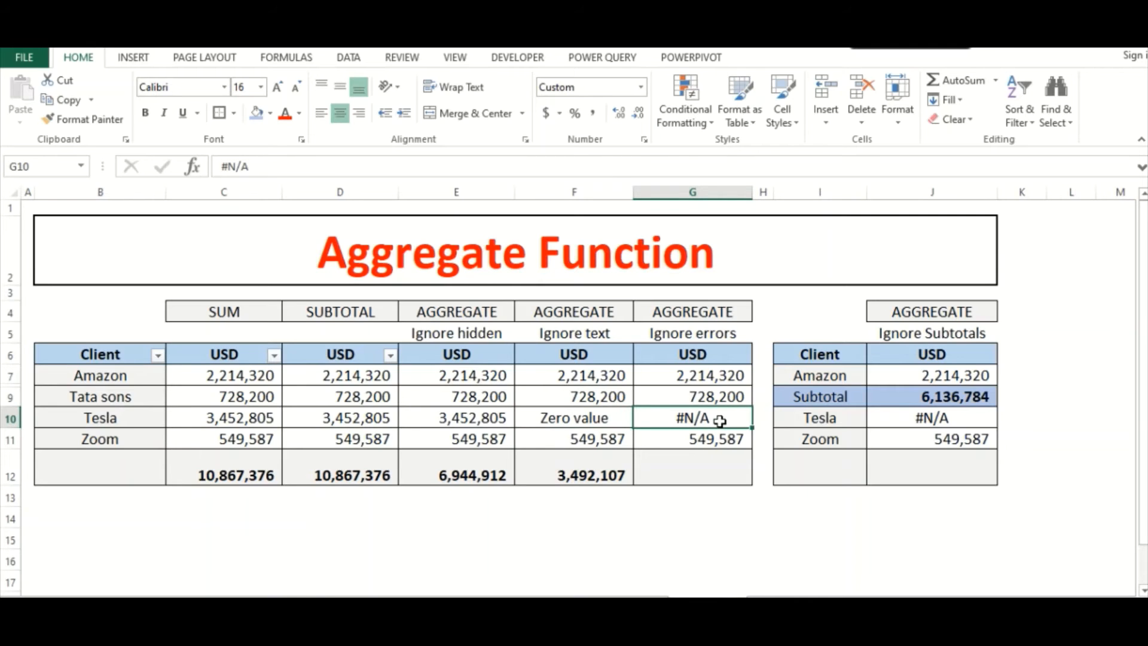
- Total the Ignore errors column in G12 with =AGGREGATE(9,6,G7:G11), using SUM and the Ignore error values option
{"action": "left_click", "coordinate": [706, 455]}
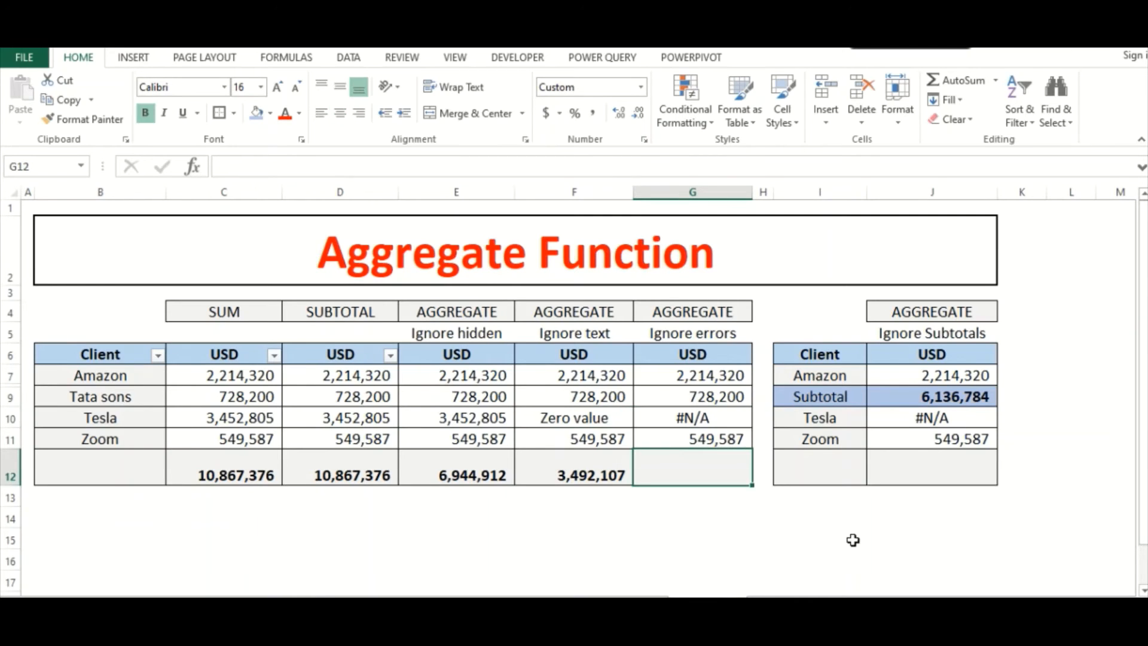
{"action": "type", "text": "="}
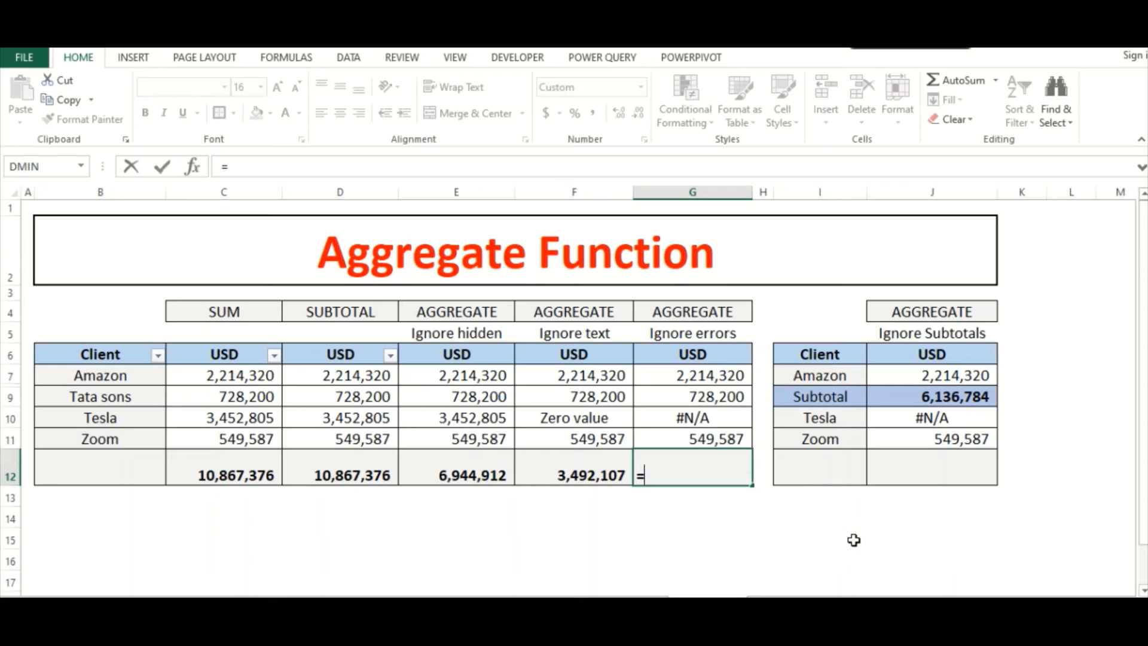
{"action": "type", "text": "aggrega"}
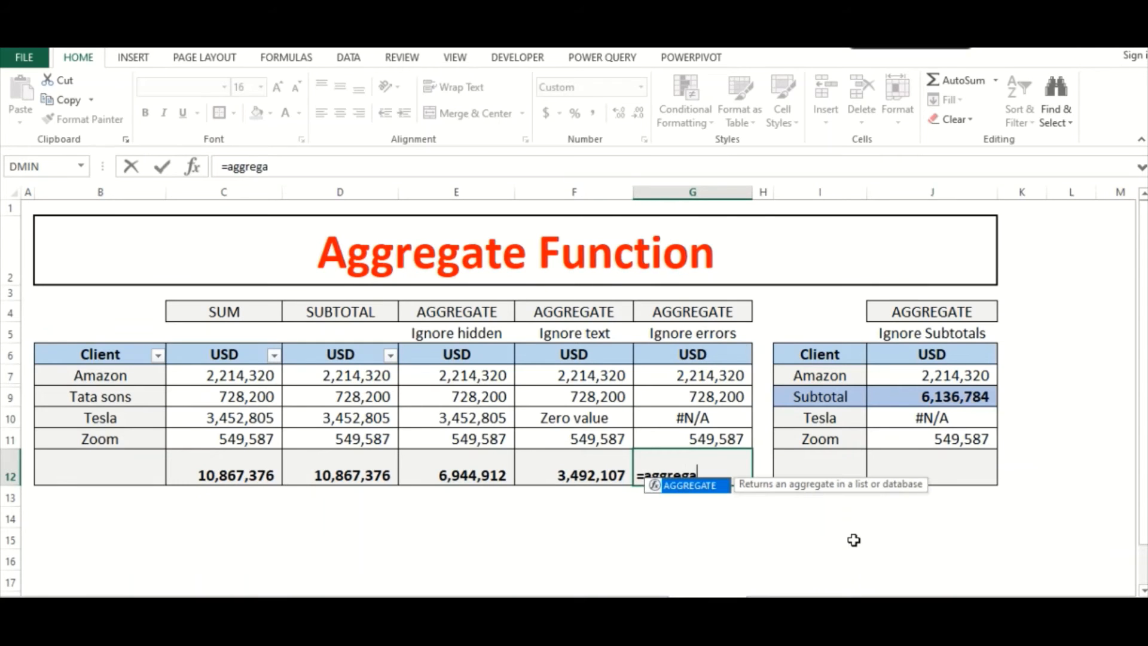
{"action": "type", "text": "te("}
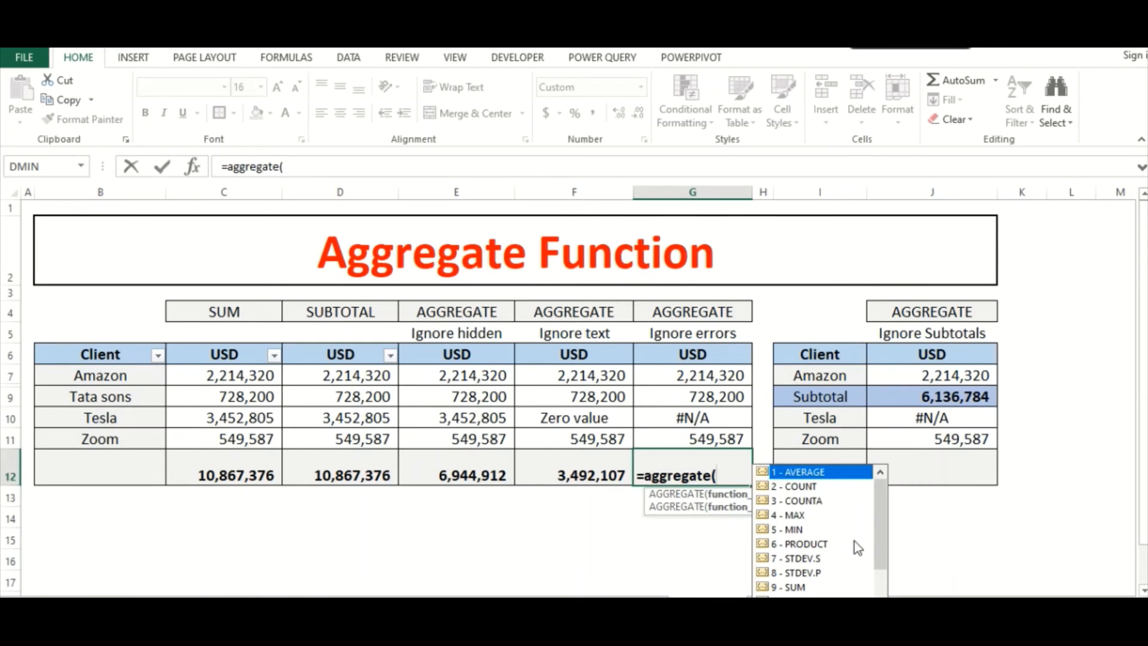
{"action": "type", "text": "9,"}
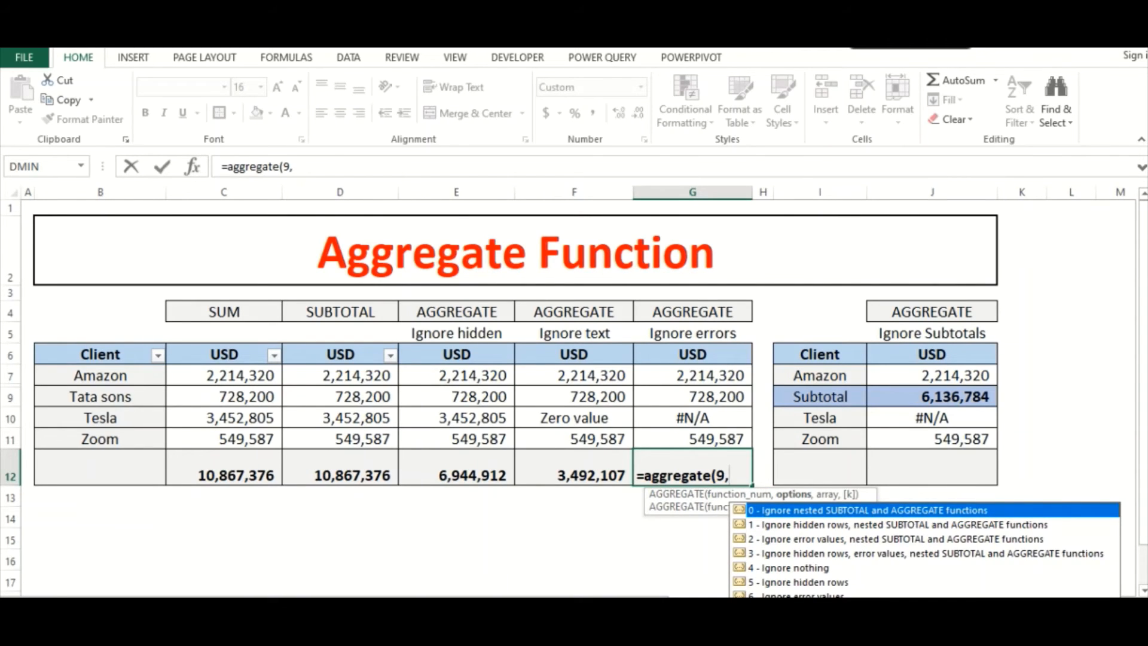
{"action": "type", "text": "6,"}
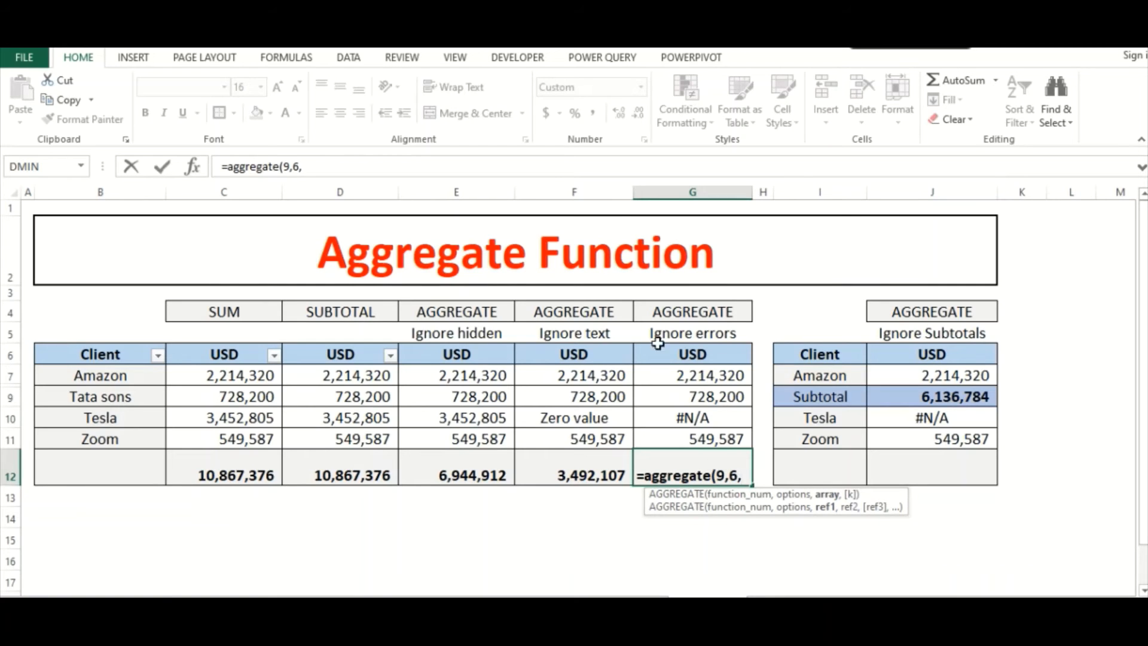
{"action": "left_click_drag", "start_coordinate": [647, 375], "coordinate": [650, 432]}
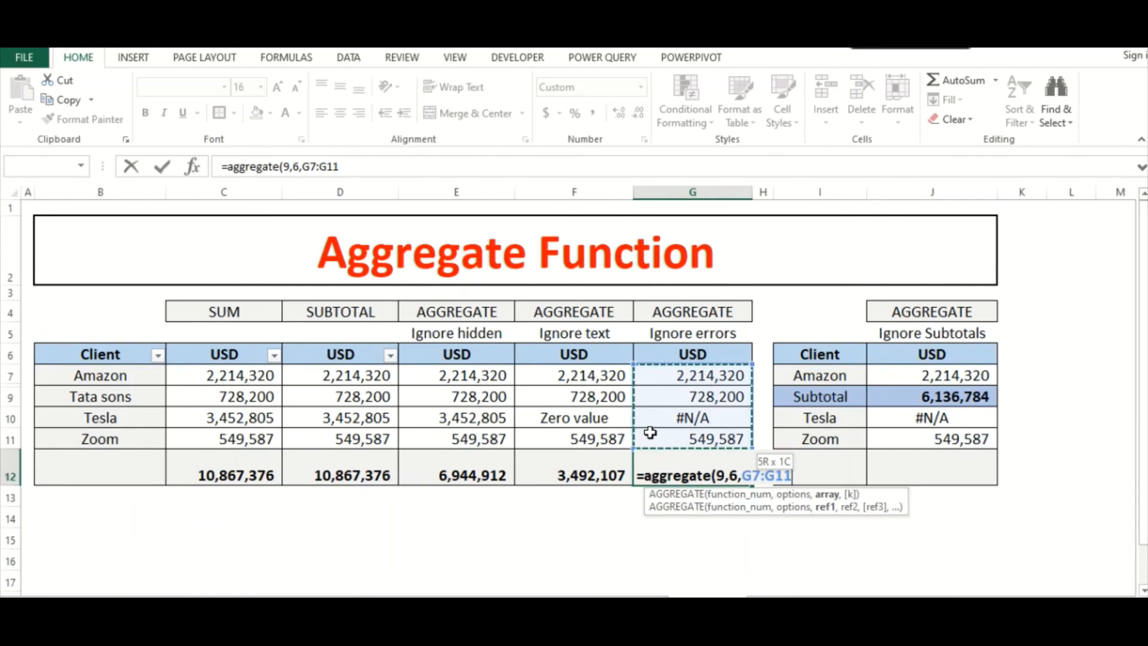
{"action": "type", "text": ")"}
{"action": "key", "text": "Return"}
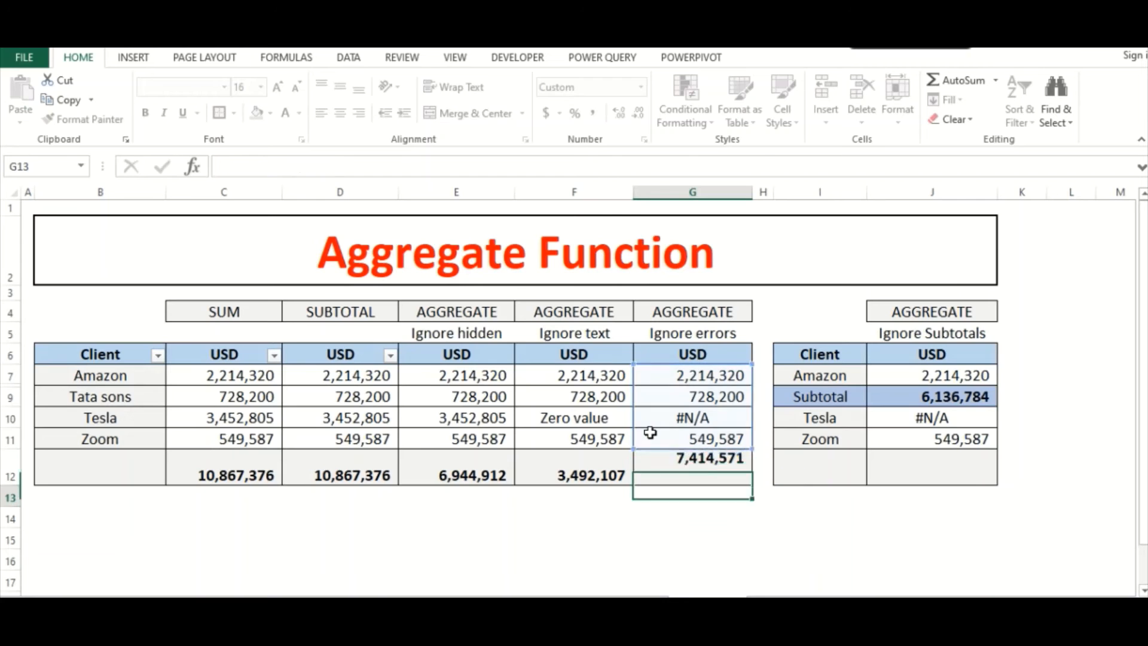
- Check the AGGREGATE formula in G12 against the visible amounts in G7, G9 and G11
{"action": "left_click", "coordinate": [694, 473]}
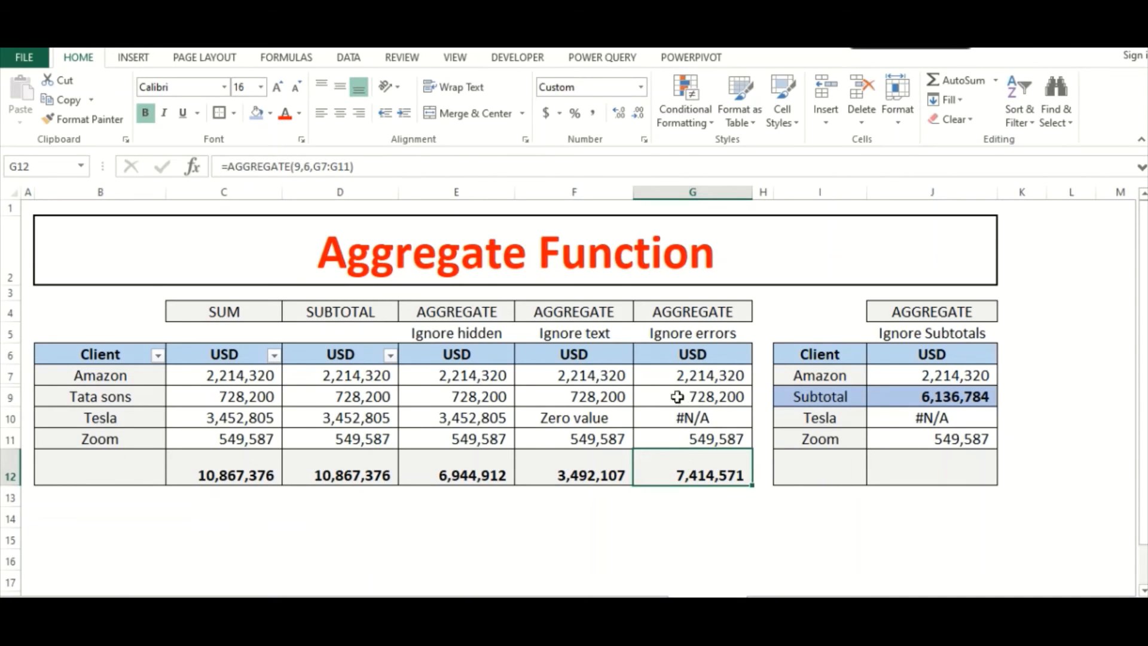
{"action": "left_click_drag", "start_coordinate": [672, 378], "coordinate": [668, 399]}
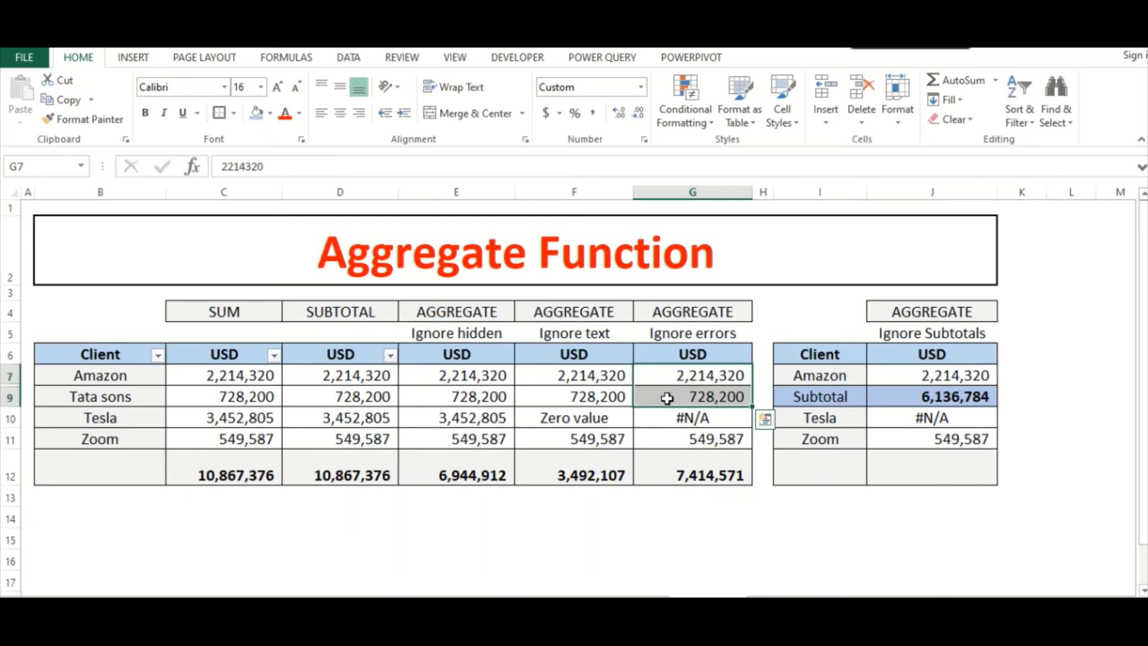
{"action": "left_click", "coordinate": [664, 436], "text": "ctrl"}
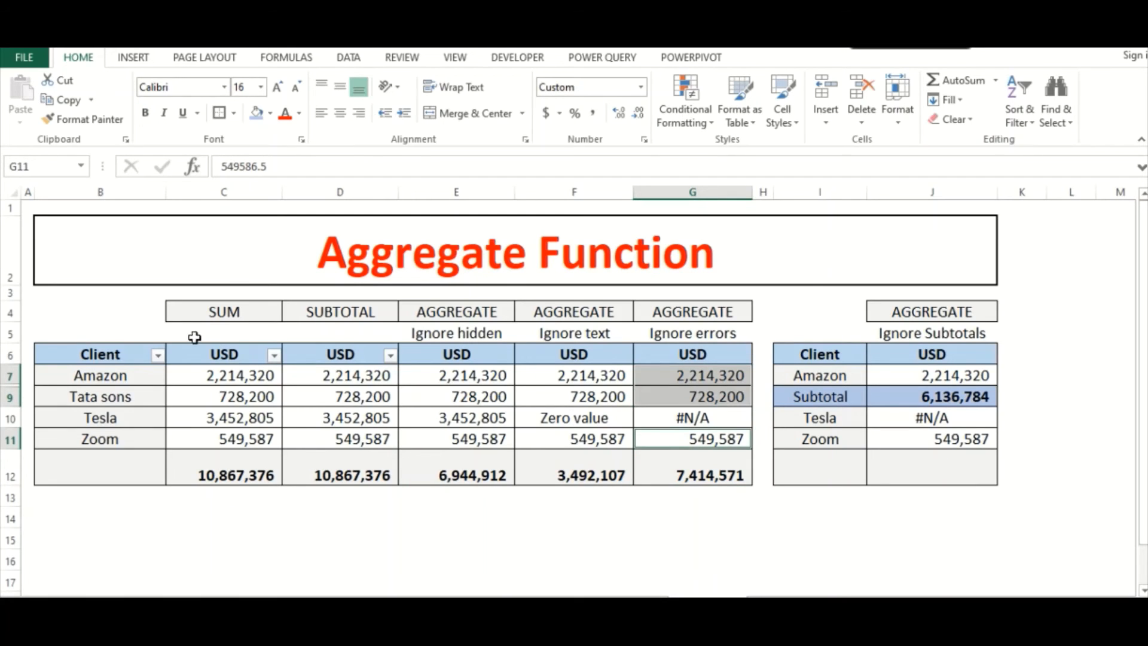
- Unhide the Flipkart row, row 8, between rows 7 and 9
{"action": "left_click", "coordinate": [42, 376]}
{"action": "left_click_drag", "start_coordinate": [10, 376], "coordinate": [10, 397]}
{"action": "right_click", "coordinate": [10, 397]}
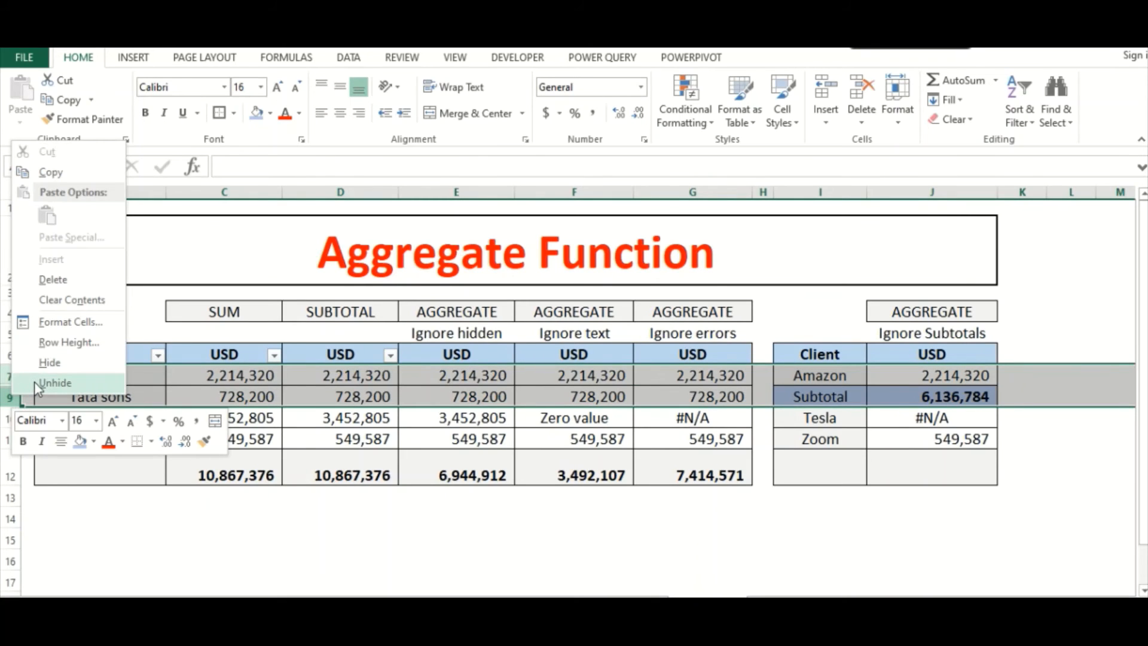
{"action": "left_click", "coordinate": [35, 383]}
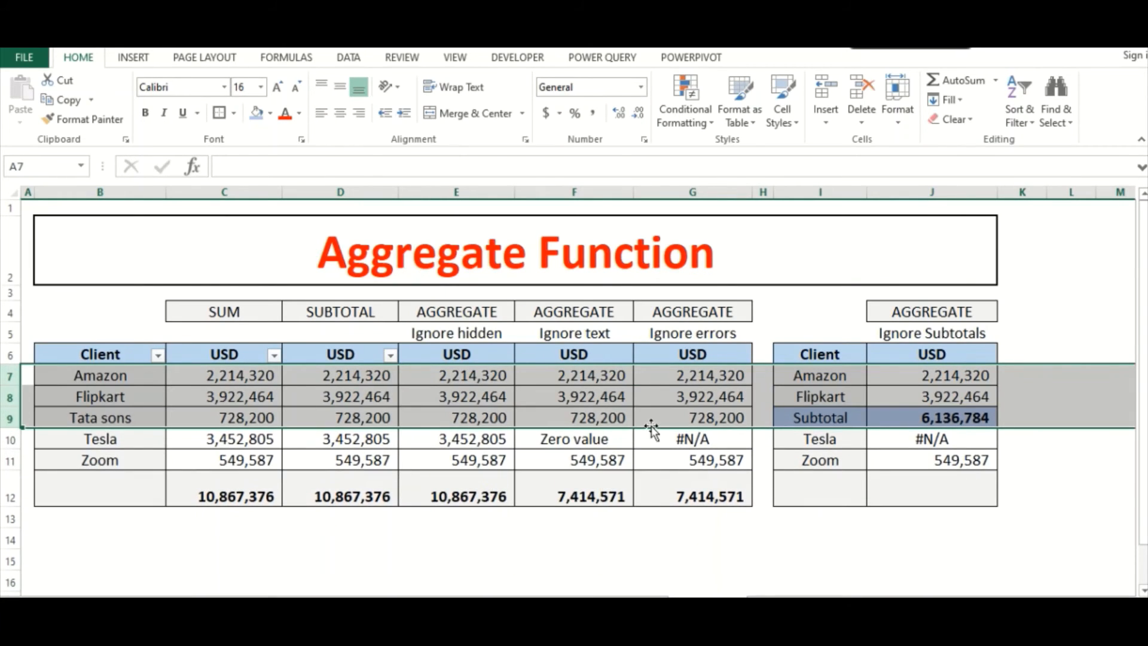
- Review the Ignore errors total in G12 against G7:G9, G11 and the error in G10 with row 8 shown
{"action": "left_click", "coordinate": [682, 395]}
{"action": "left_click_drag", "start_coordinate": [667, 376], "coordinate": [667, 410]}
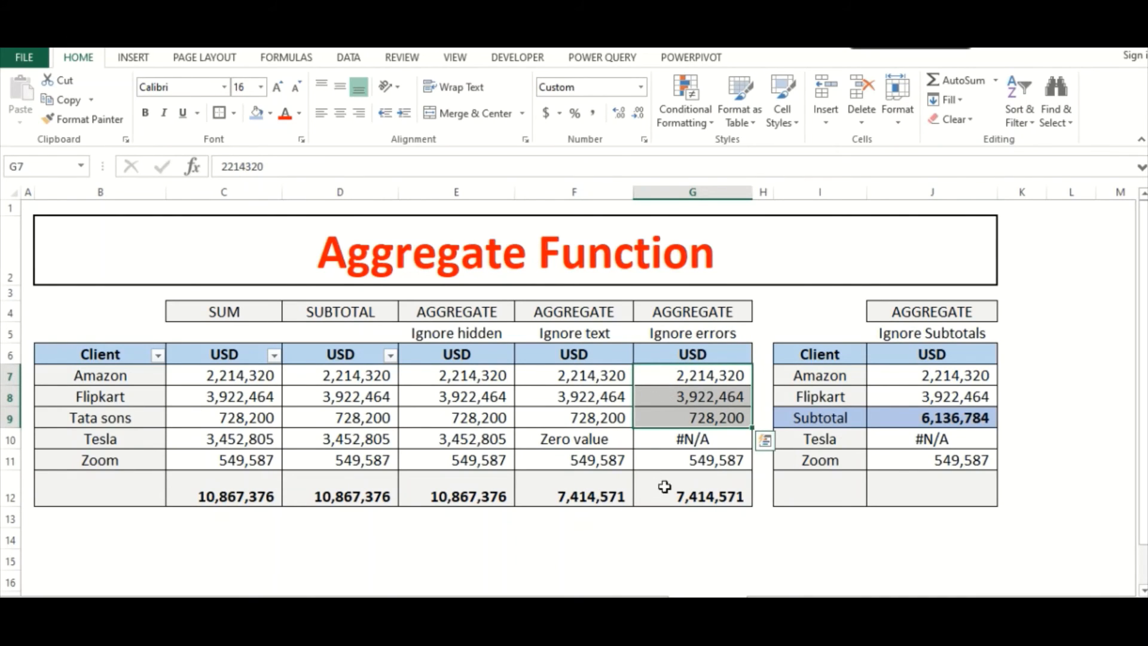
{"action": "left_click", "coordinate": [670, 461], "text": "ctrl"}
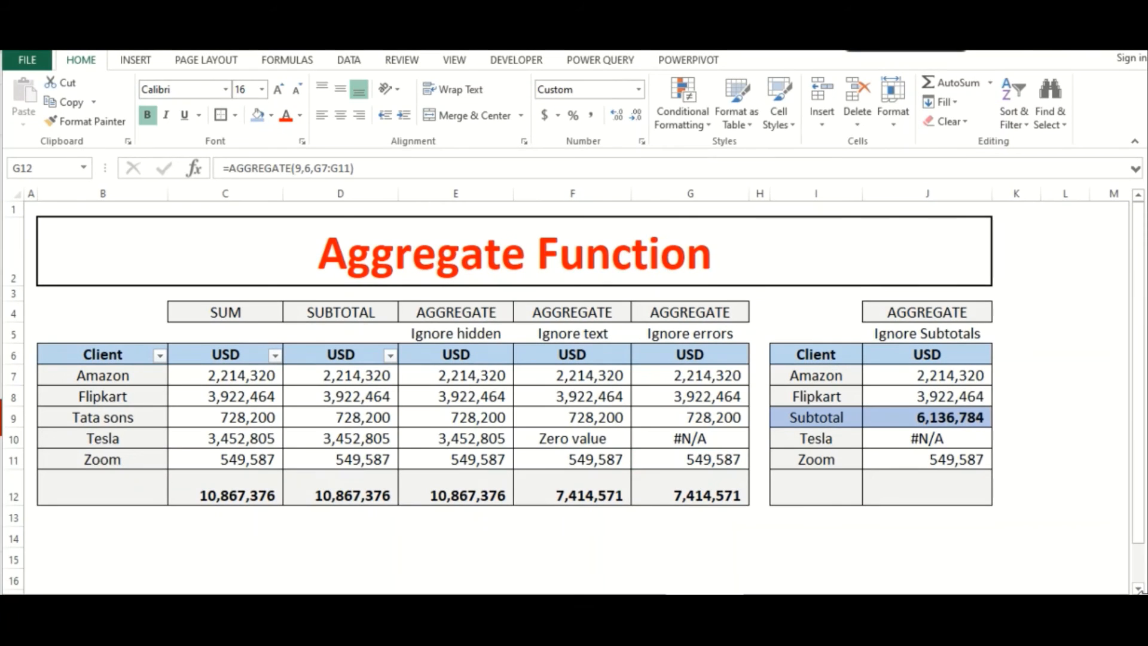
{"action": "left_click", "coordinate": [705, 440]}
{"action": "left_click", "coordinate": [689, 438]}
{"action": "left_click", "coordinate": [690, 501]}
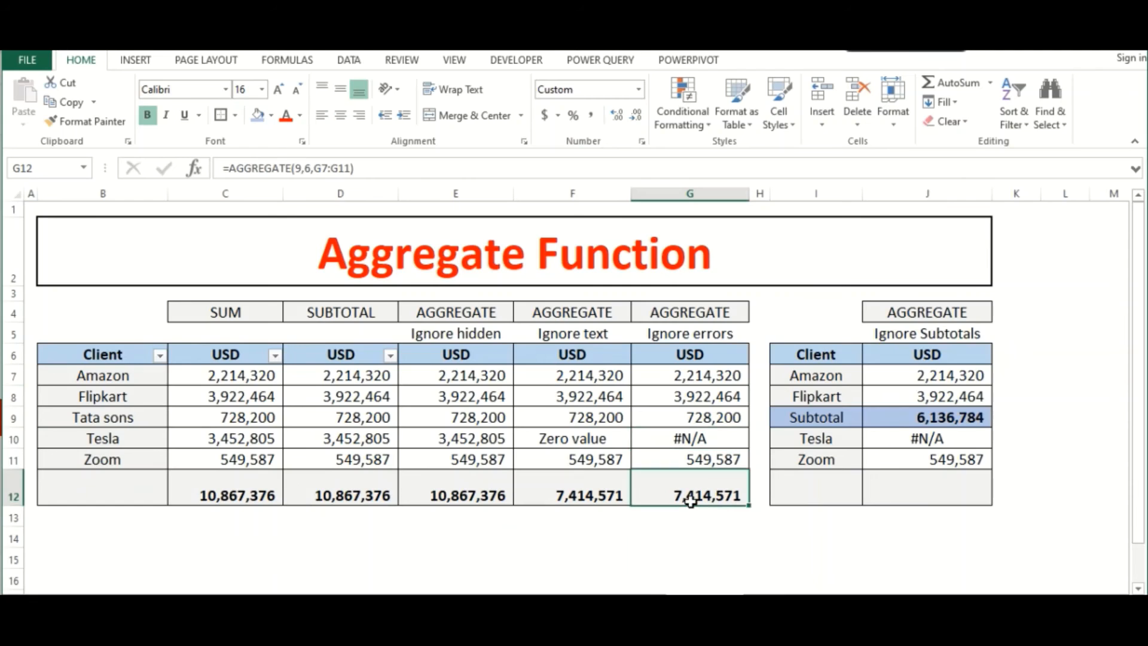
- Examine the Ignore Subtotals table, including the SUBTOTAL formula in J9, the Tesla error in J10 and the Zoom amount in J11
{"action": "left_click", "coordinate": [924, 481]}
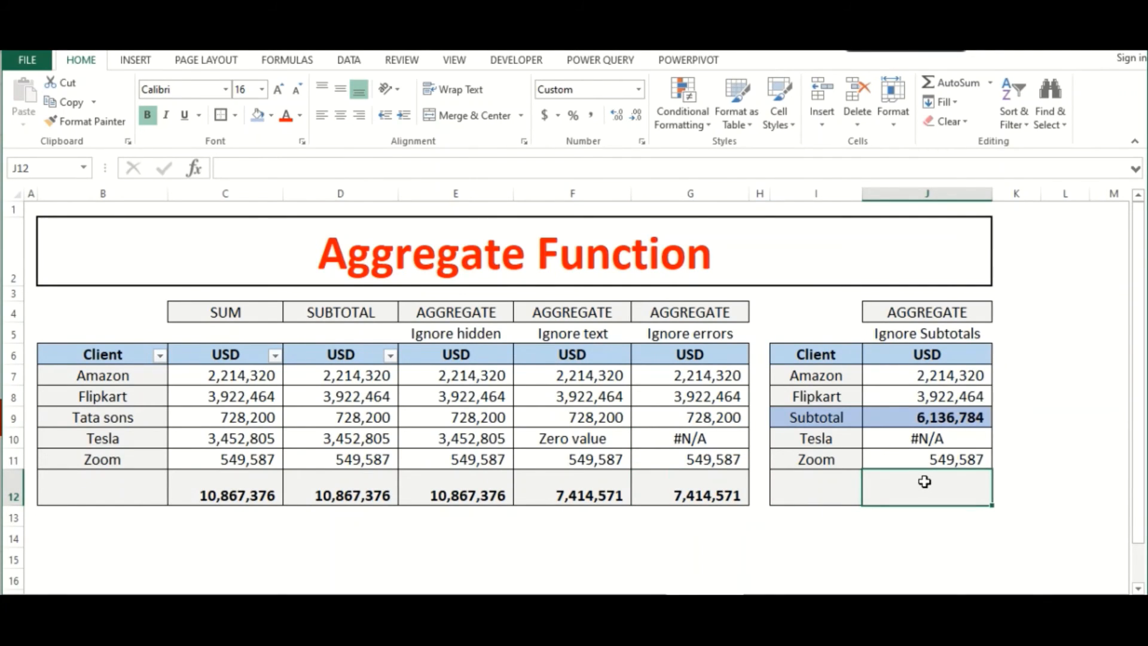
{"action": "left_click", "coordinate": [902, 336]}
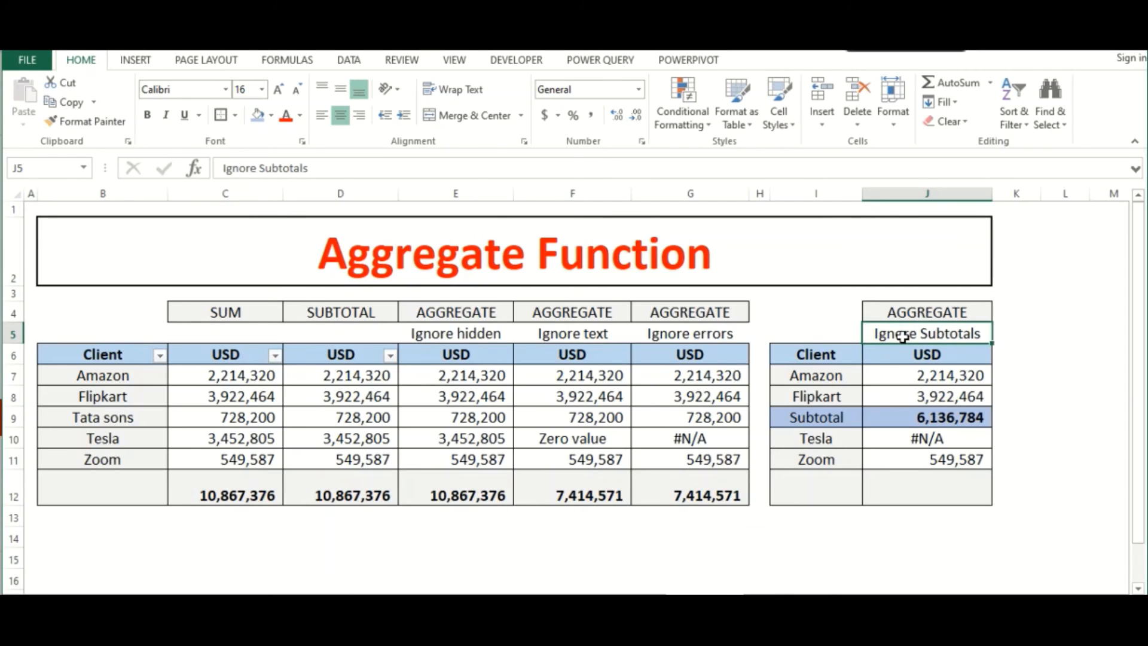
{"action": "left_click", "coordinate": [846, 376]}
{"action": "left_click", "coordinate": [914, 375]}
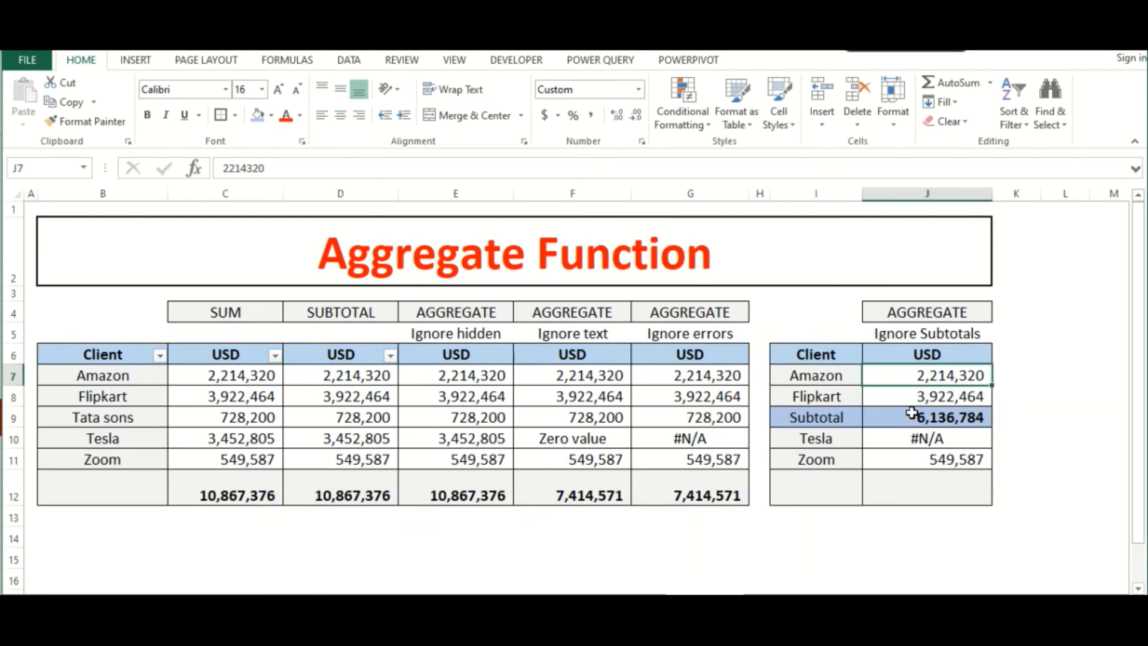
{"action": "left_click", "coordinate": [910, 415]}
{"action": "double_click", "coordinate": [985, 414]}
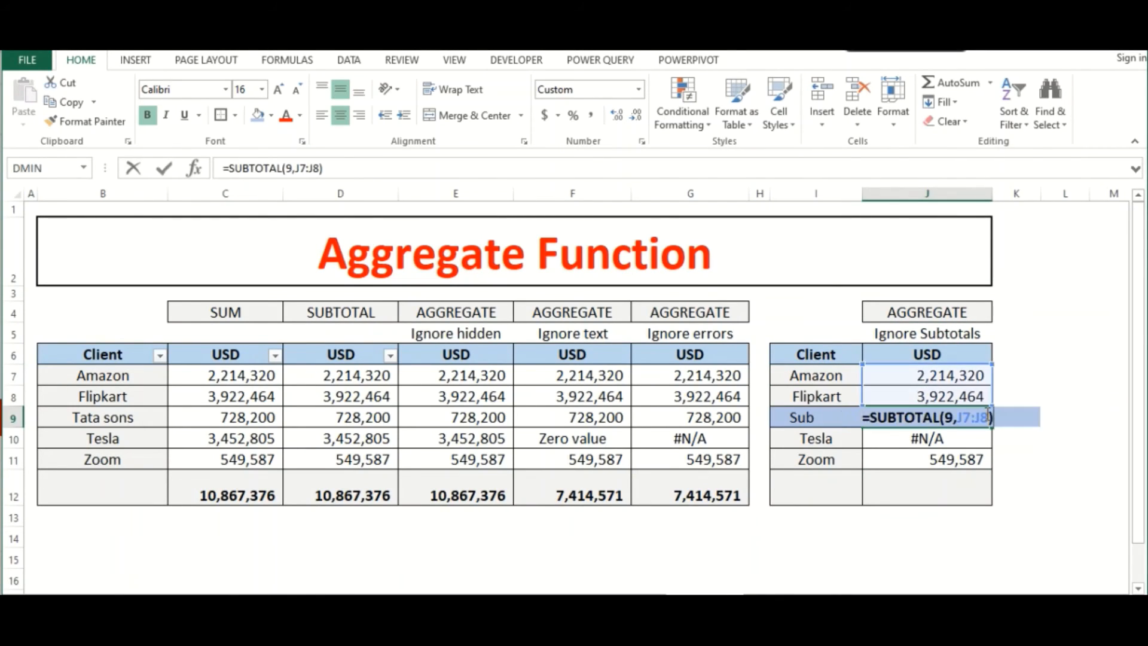
{"action": "key", "text": "Escape"}
{"action": "left_click", "coordinate": [892, 438]}
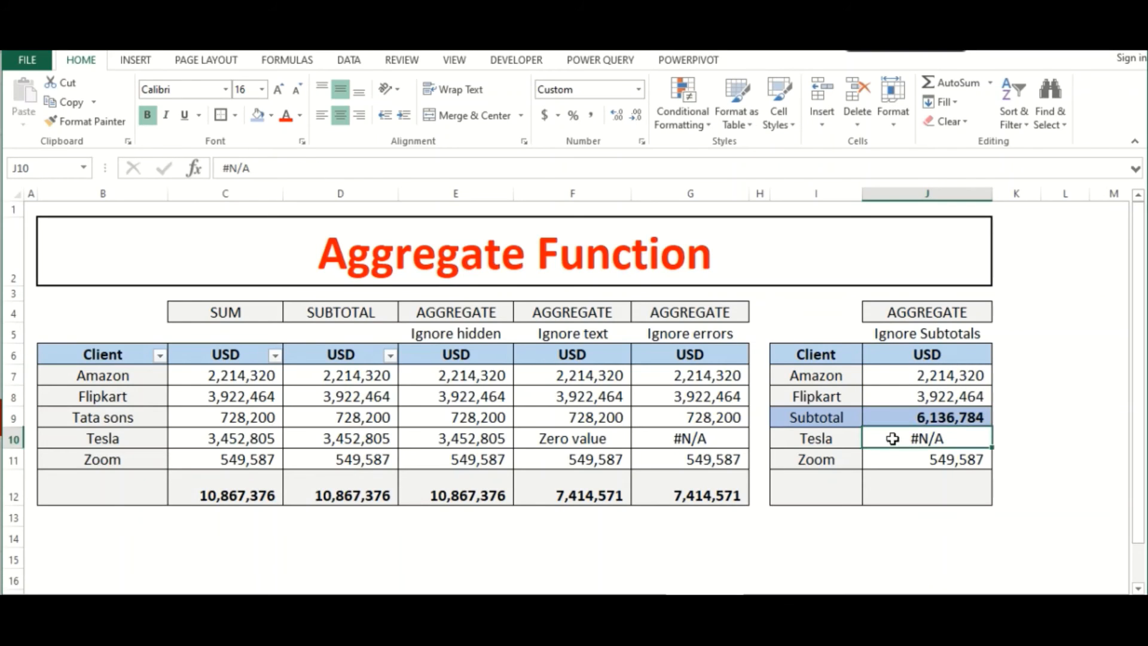
{"action": "left_click", "coordinate": [882, 458]}
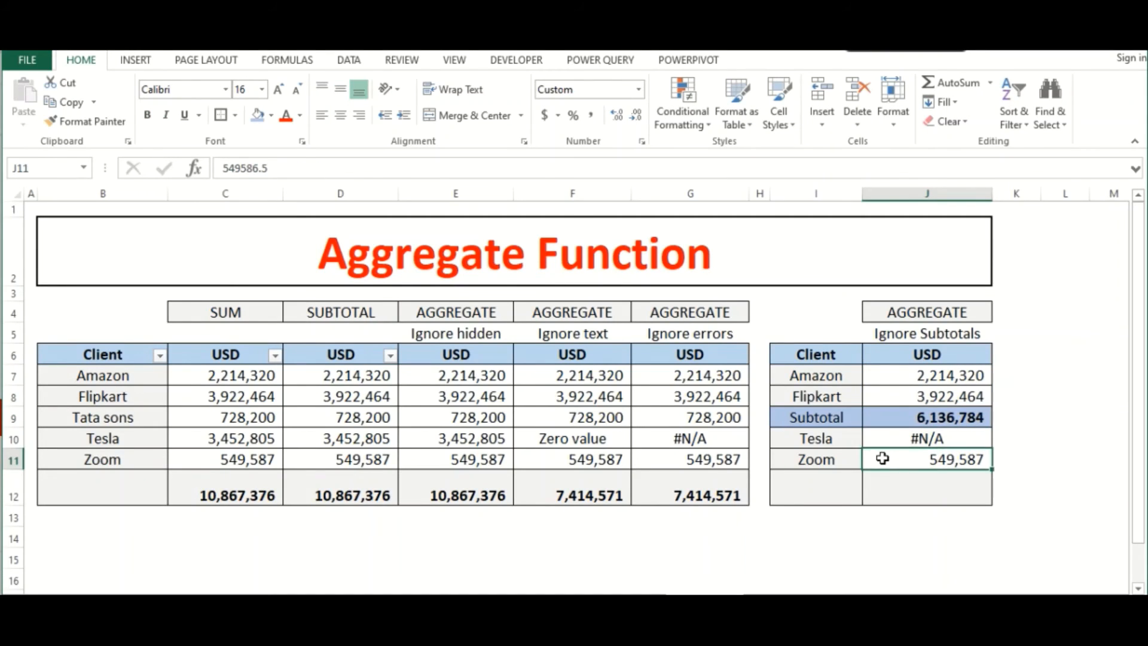
- Enter =AGGREGATE(9,2,J7:J11) in J12 to sum the amounts while ignoring error values and nested subtotals
{"action": "left_click", "coordinate": [896, 484]}
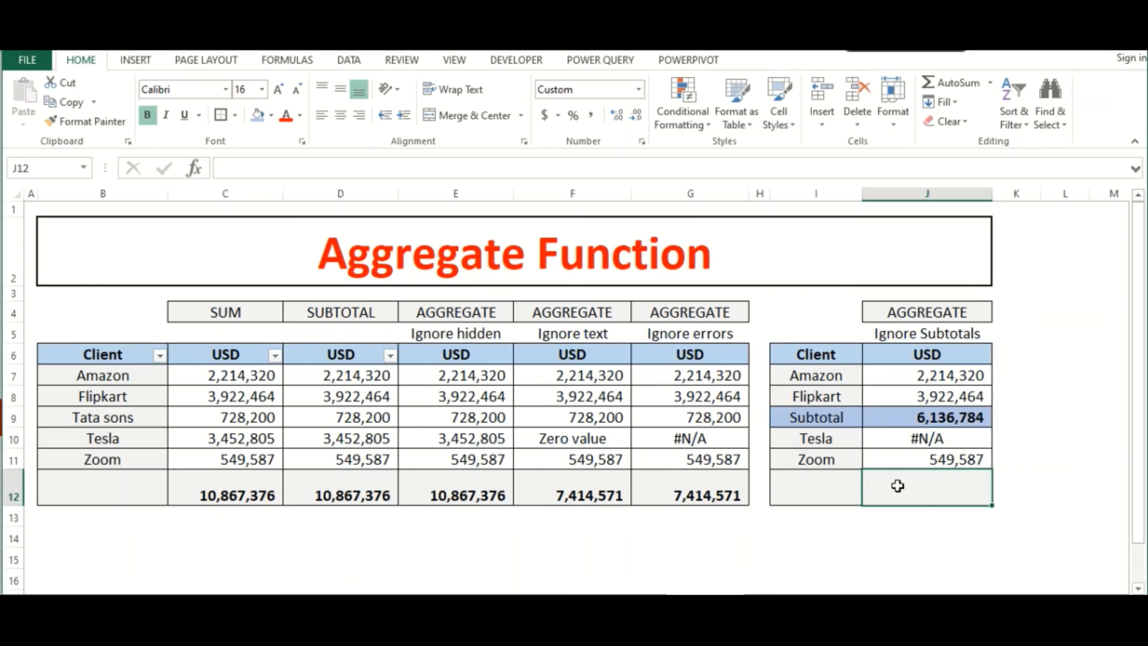
{"action": "type", "text": "=aggre"}
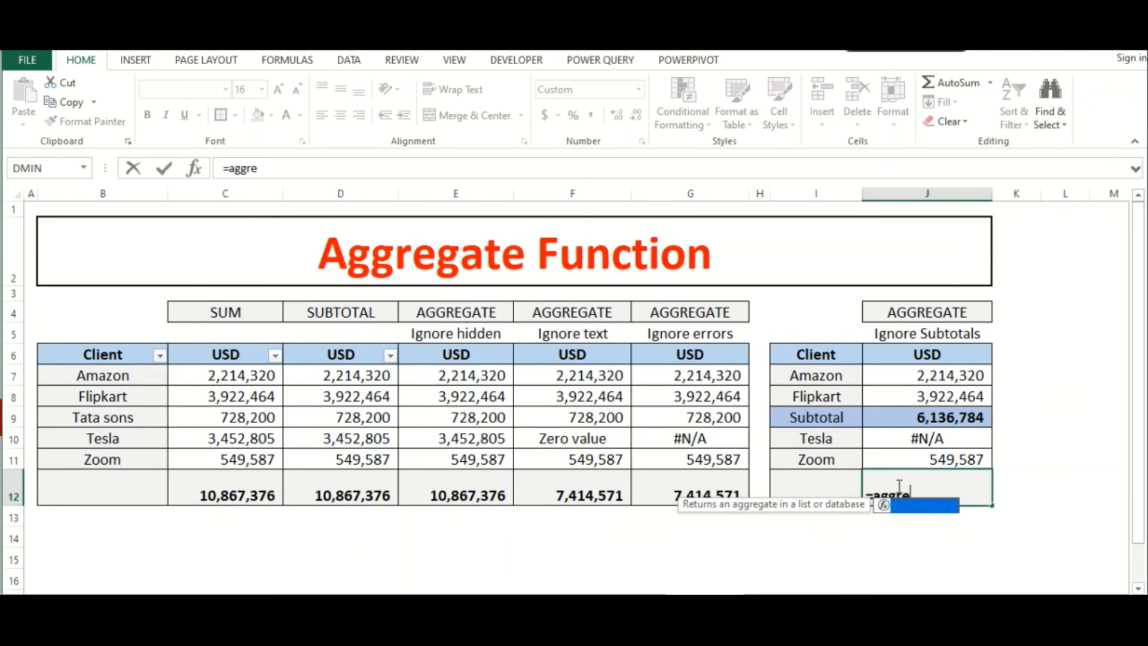
{"action": "type", "text": "gate("}
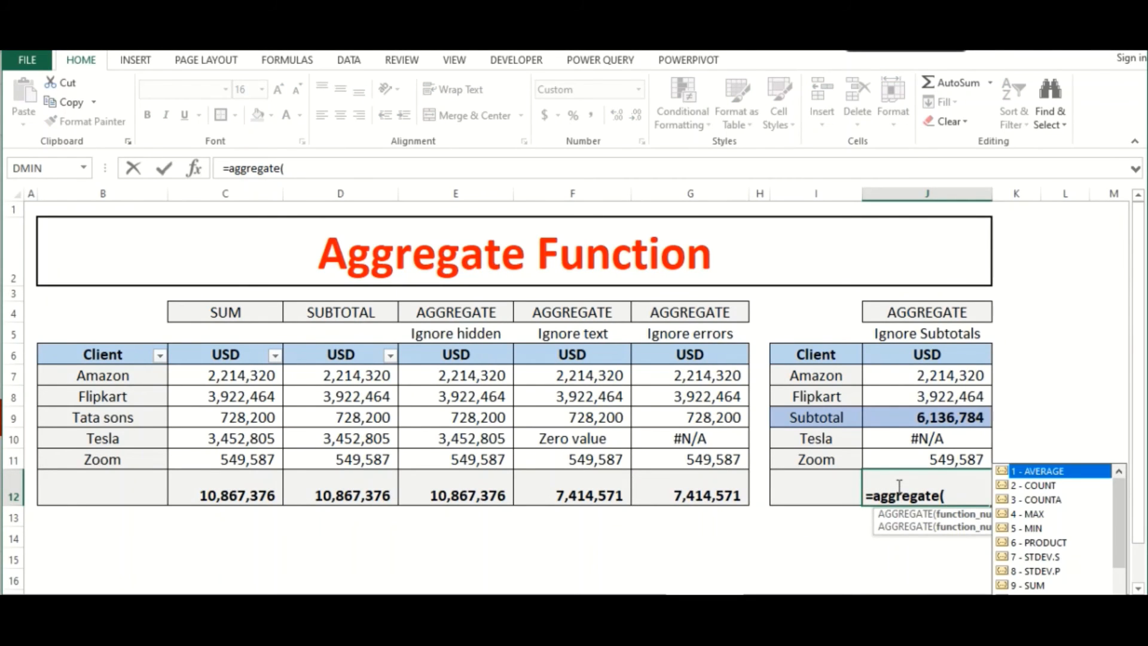
{"action": "type", "text": "9,"}
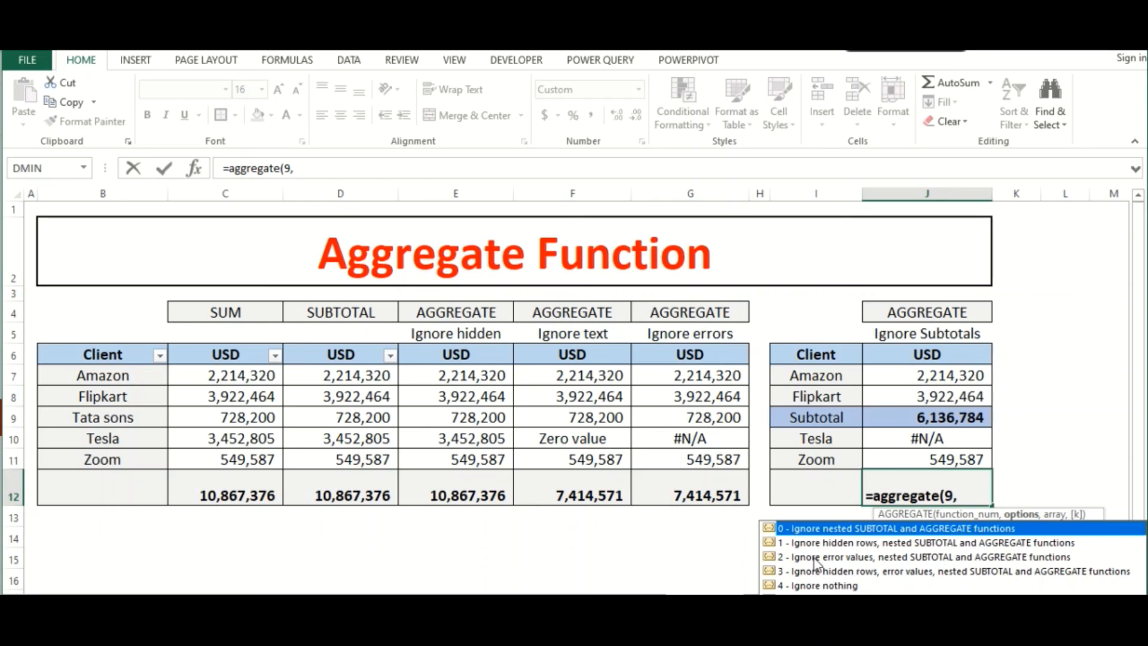
{"action": "type", "text": "2,"}
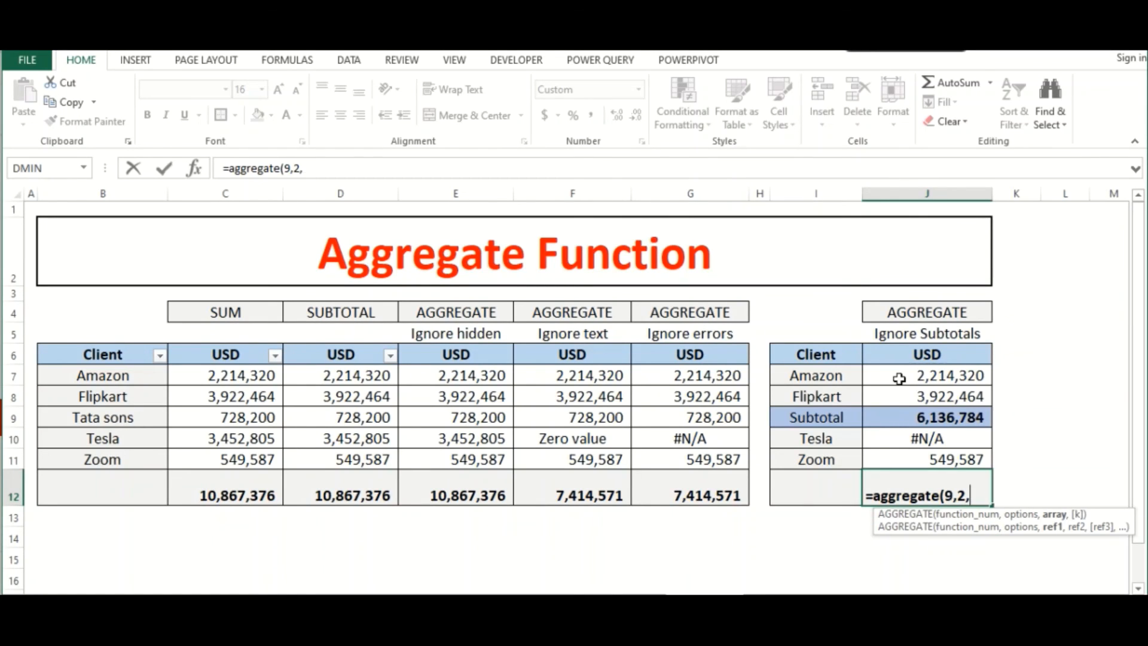
{"action": "left_click_drag", "start_coordinate": [897, 377], "coordinate": [893, 456]}
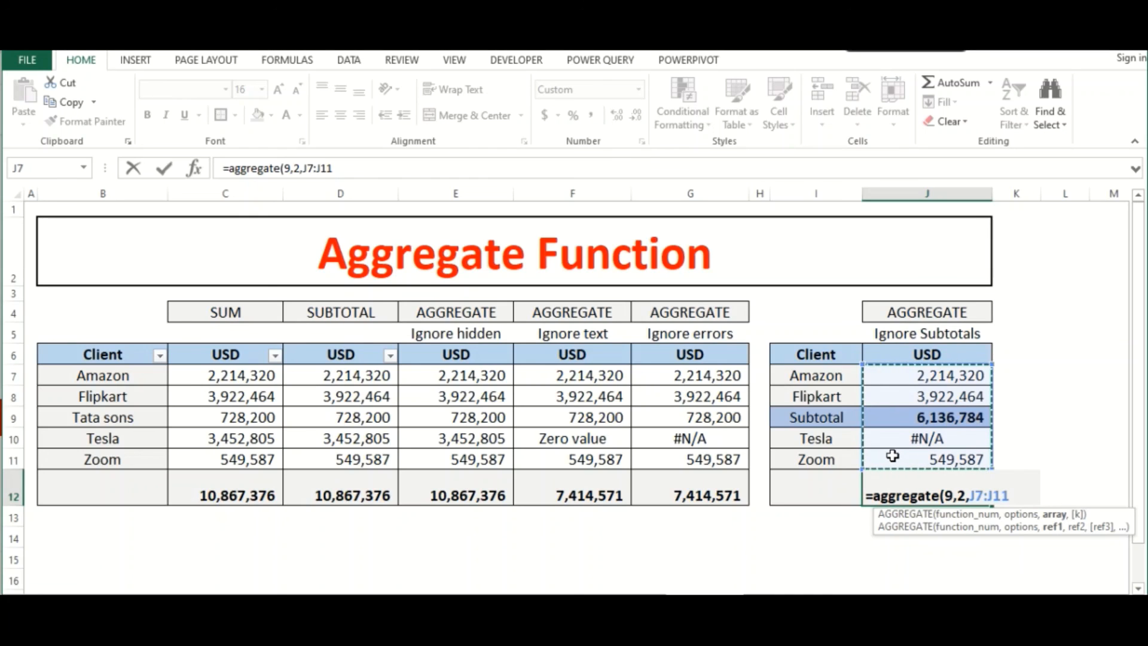
{"action": "type", "text": ")"}
{"action": "key", "text": "Return"}
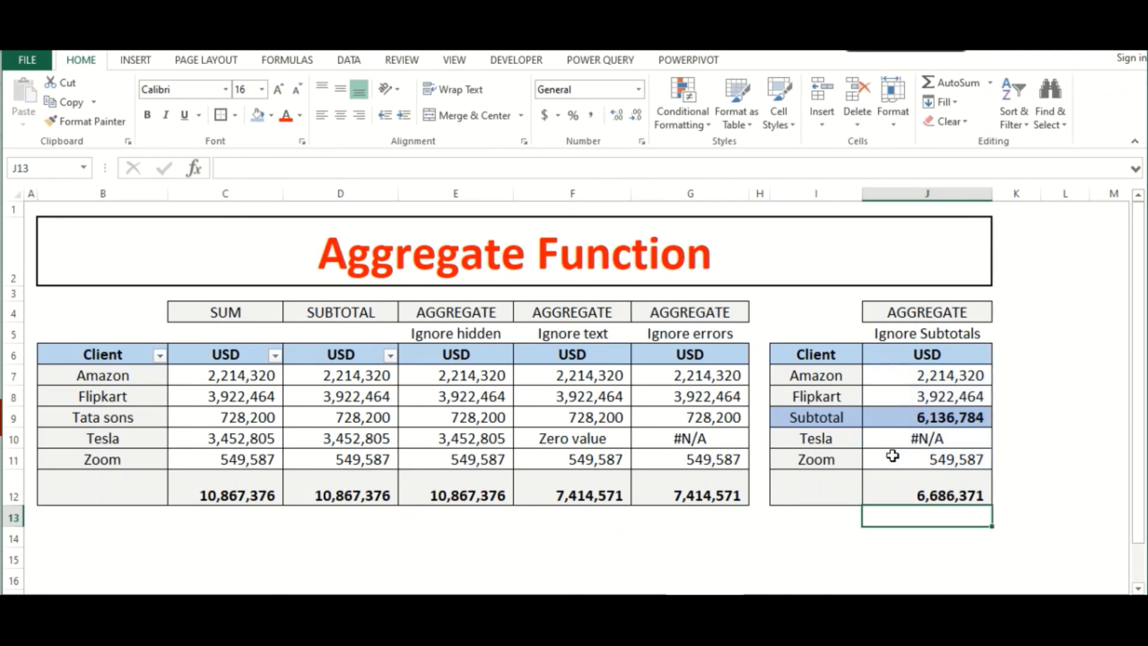
- Check the AGGREGATE formula in J12 against the subtotal in J9, the amounts in J7:J8 and the Zoom amount in J11
{"action": "key", "text": "Up"}
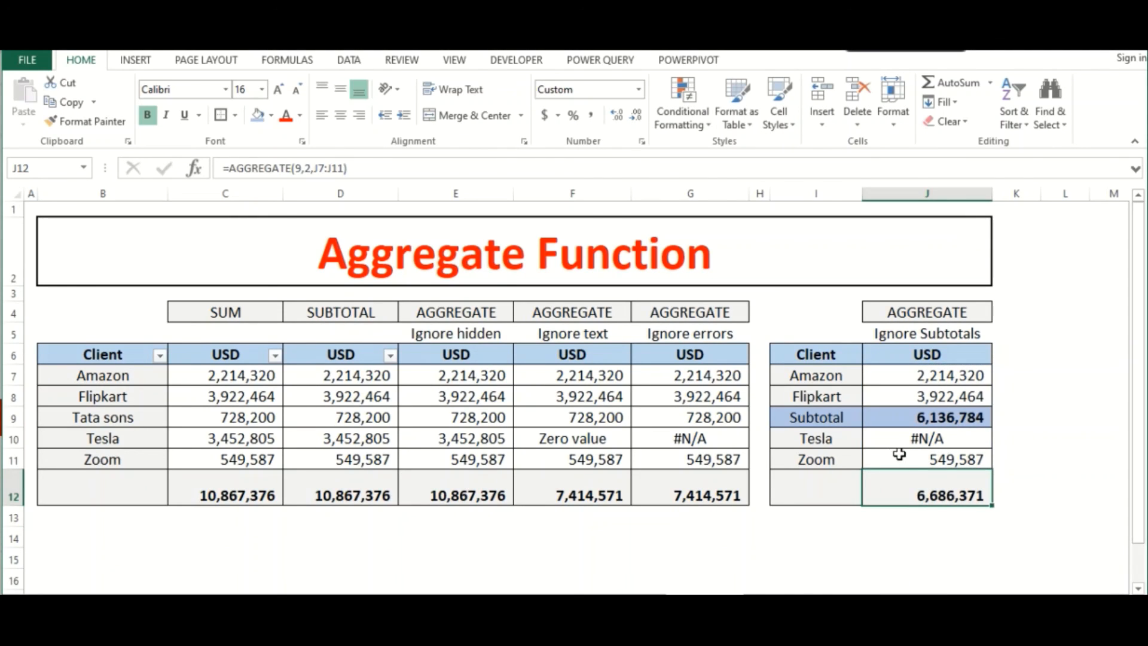
{"action": "left_click", "coordinate": [849, 421]}
{"action": "left_click", "coordinate": [926, 418]}
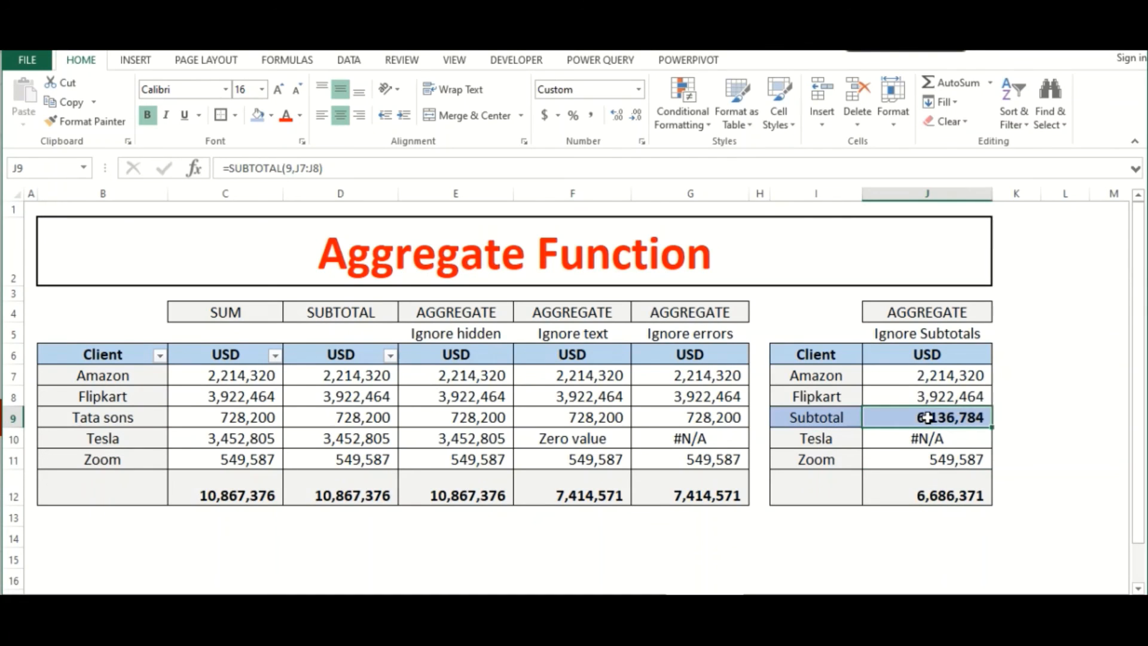
{"action": "left_click_drag", "start_coordinate": [920, 378], "coordinate": [936, 397]}
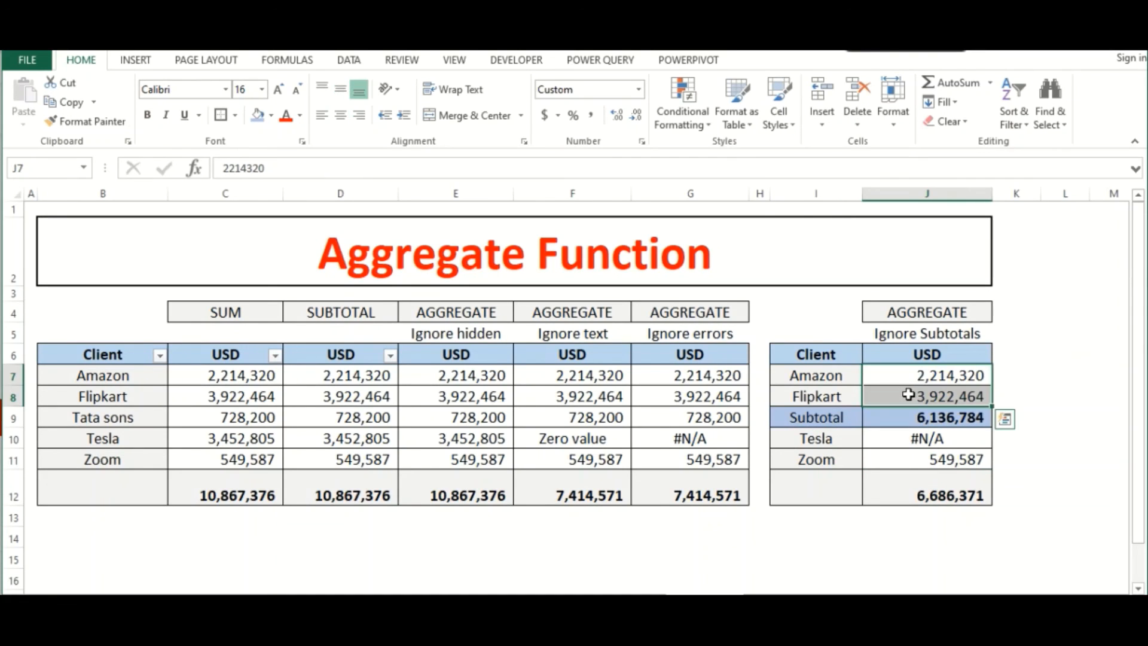
{"action": "left_click", "coordinate": [910, 455], "text": "ctrl"}
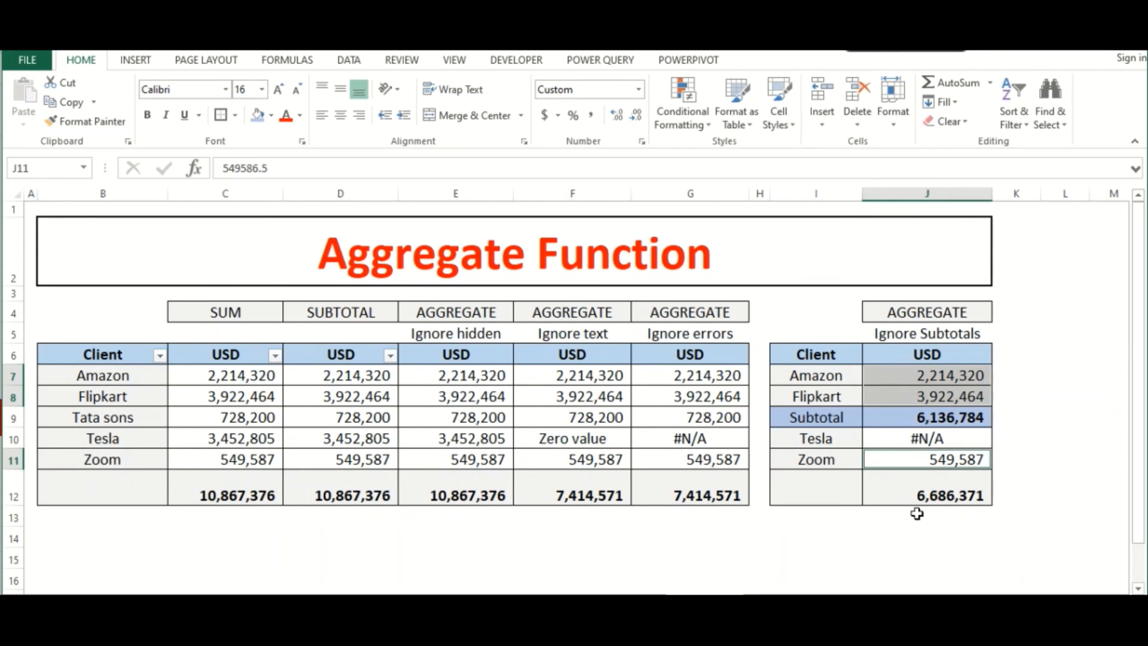
{"action": "left_click", "coordinate": [916, 533]}
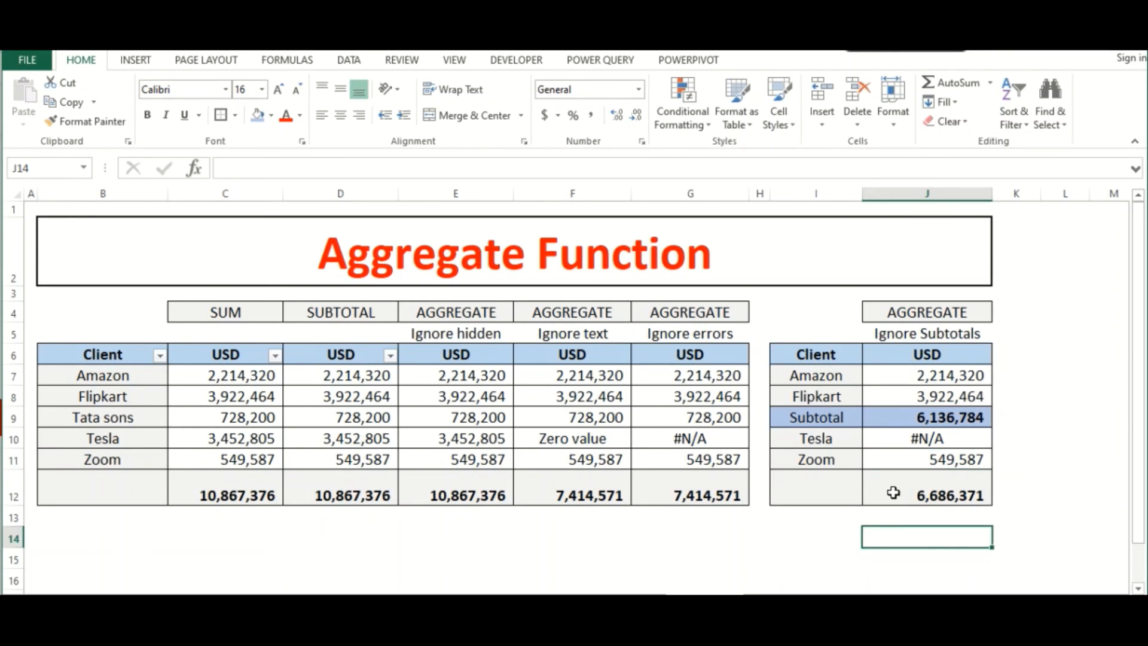